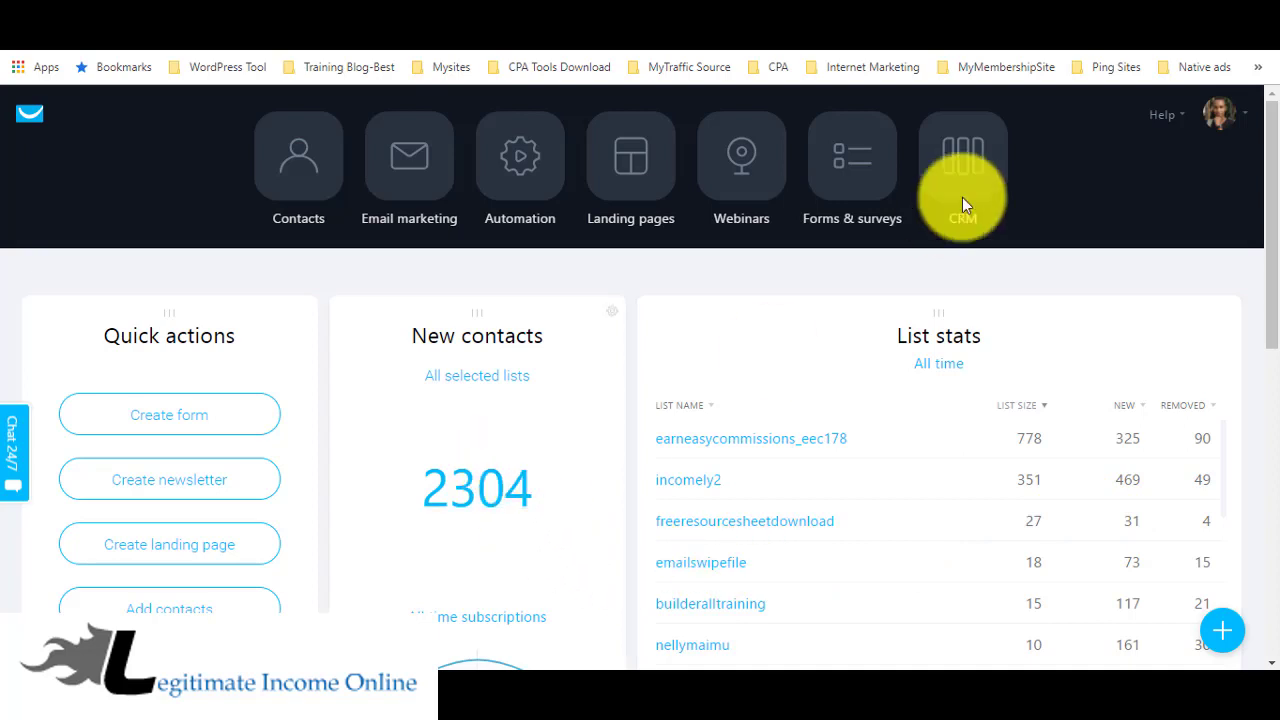
Step: Create a new email marketing newsletter and choose an editor to reach its settings
click(410, 165)
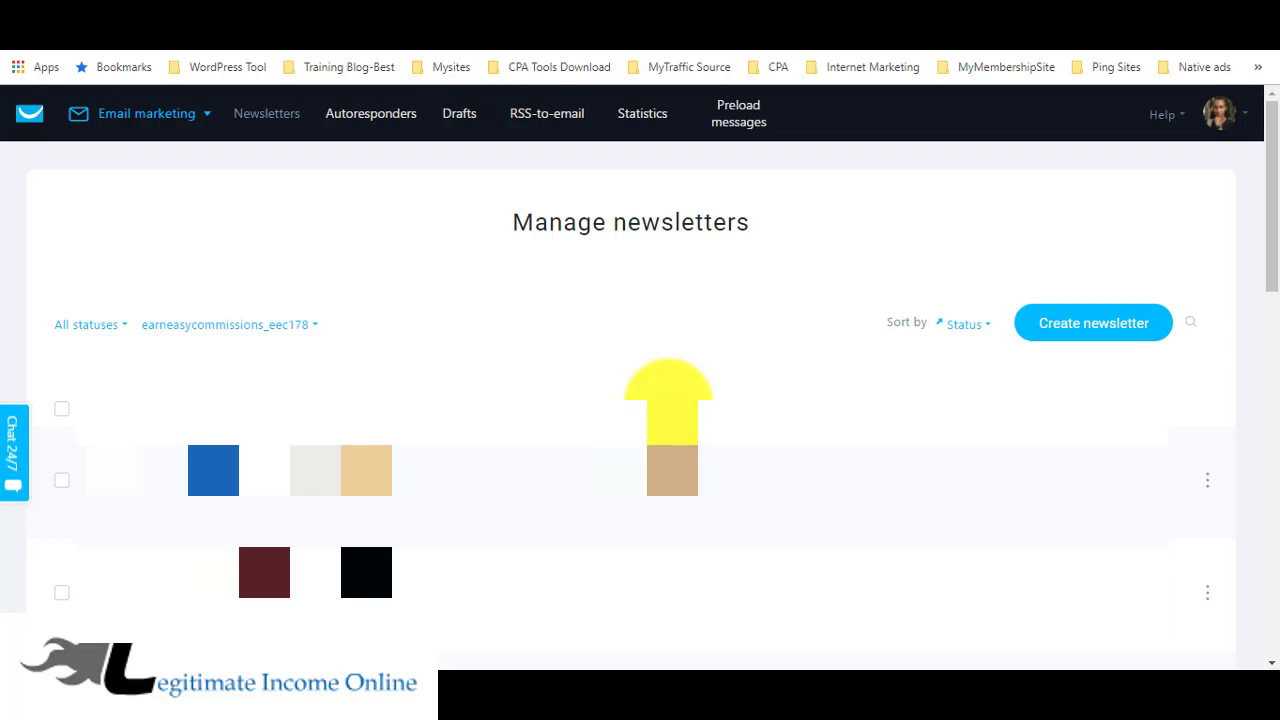
click(1077, 340)
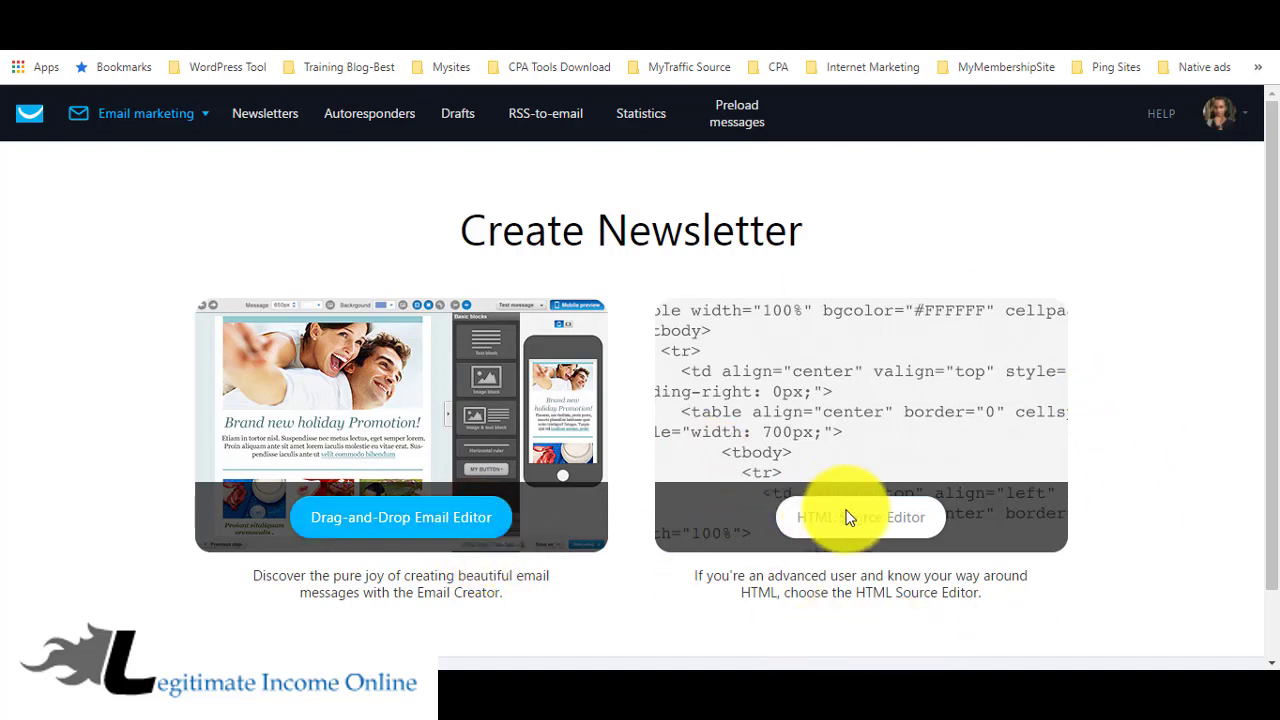
click(938, 518)
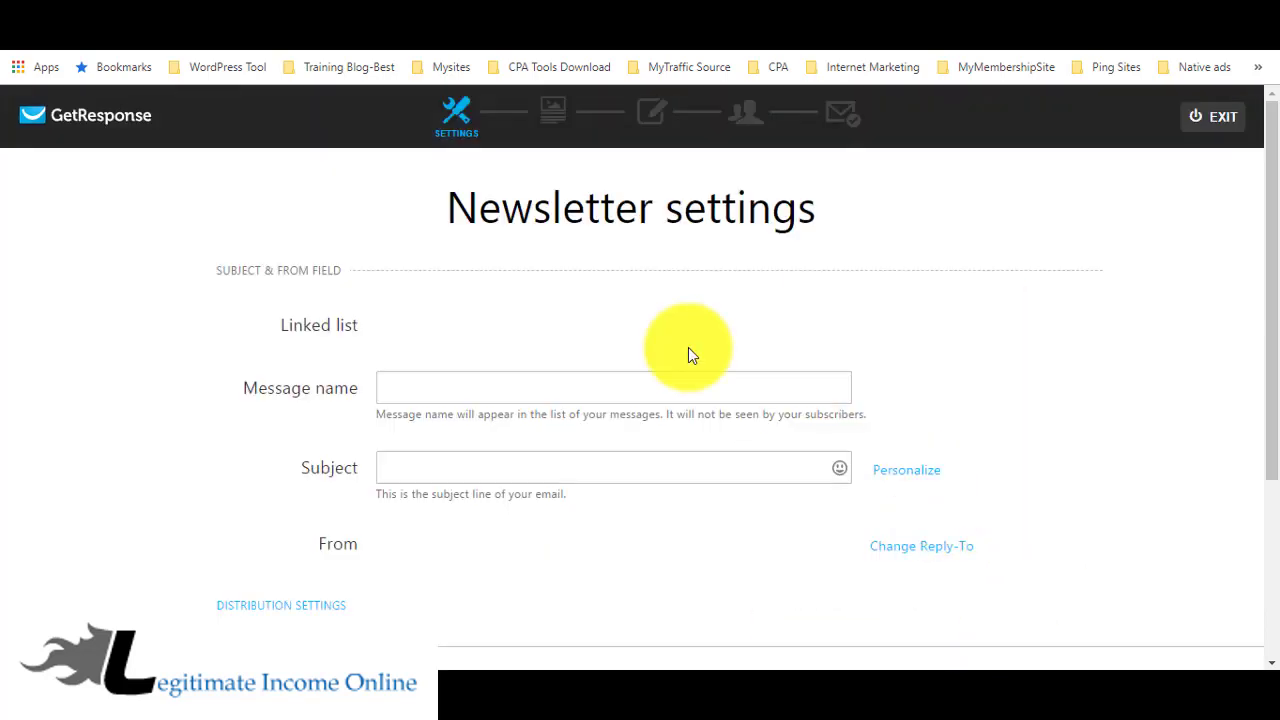
Step: Switch to the text document holding the promotional email and copy its subject line
click(412, 386)
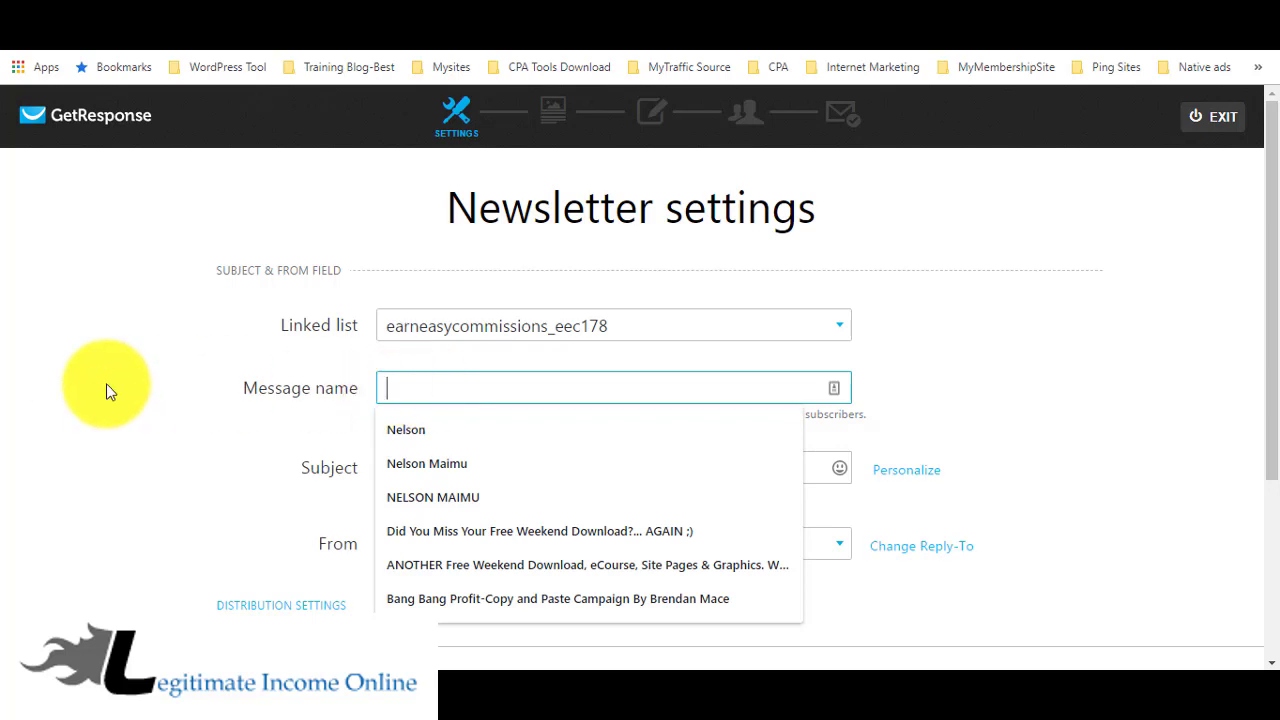
click(105, 383)
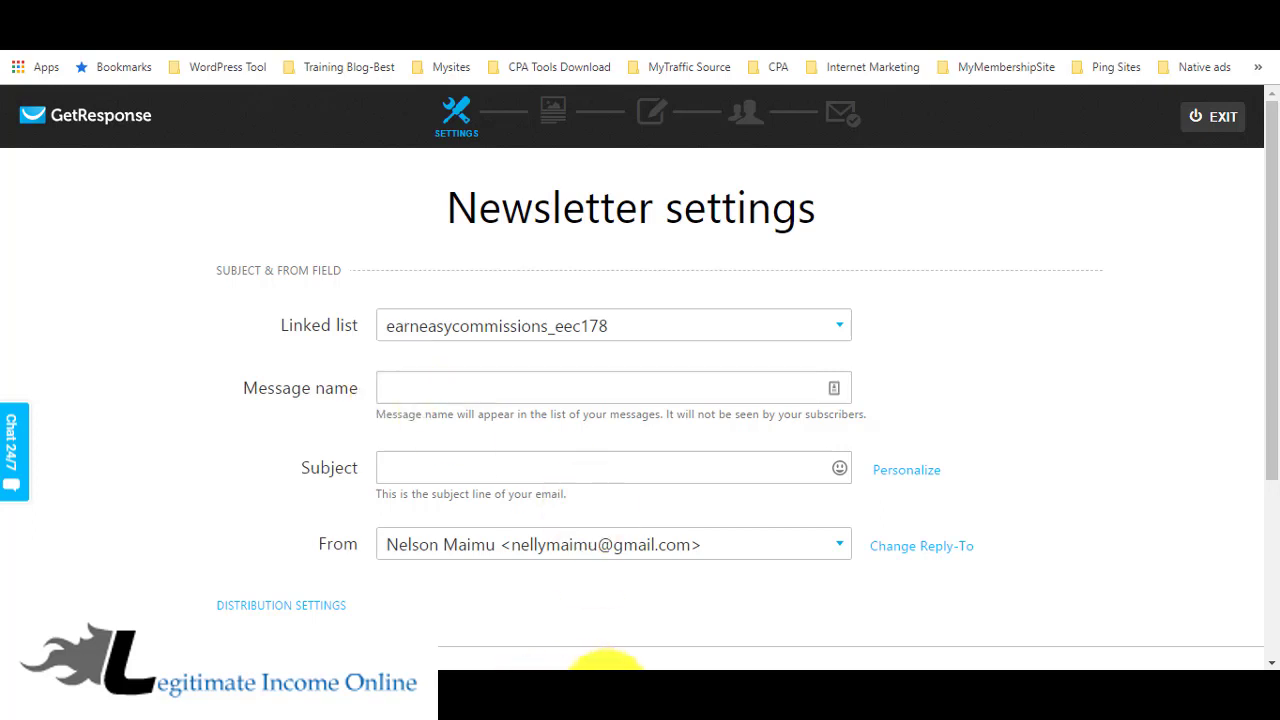
mouse_move(606, 666)
click(485, 662)
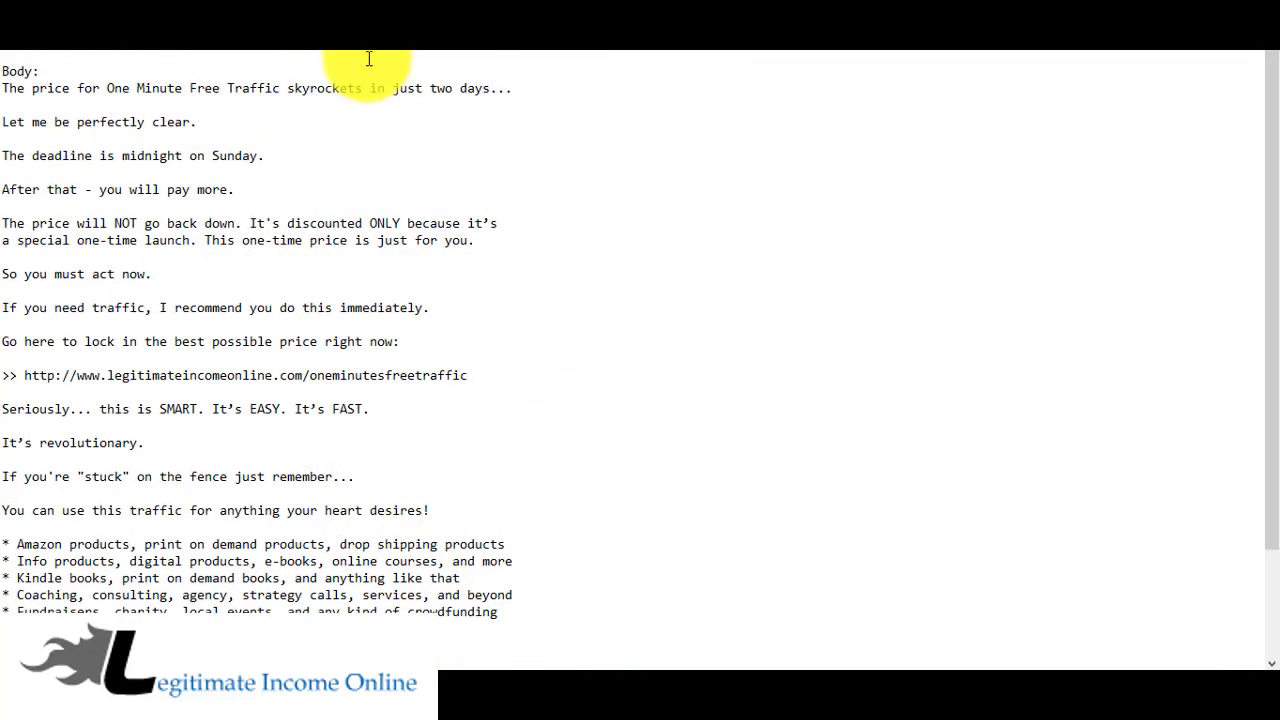
right_click(25, 45)
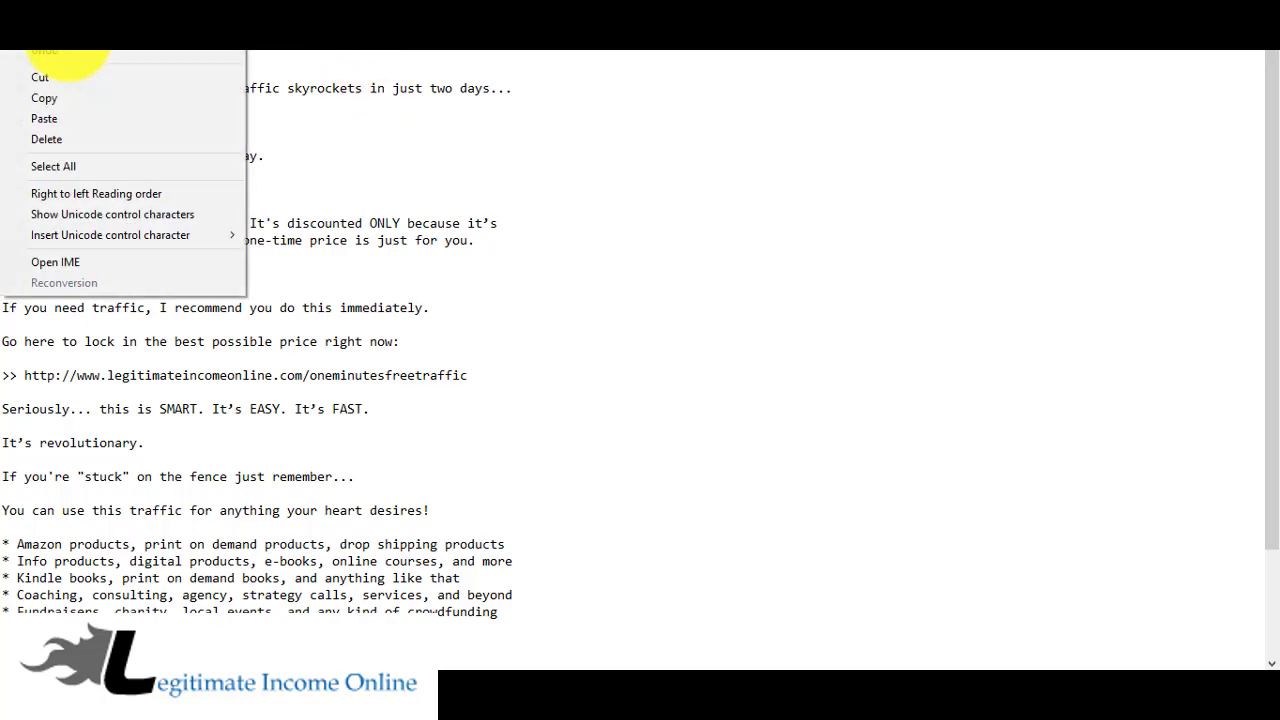
click(64, 102)
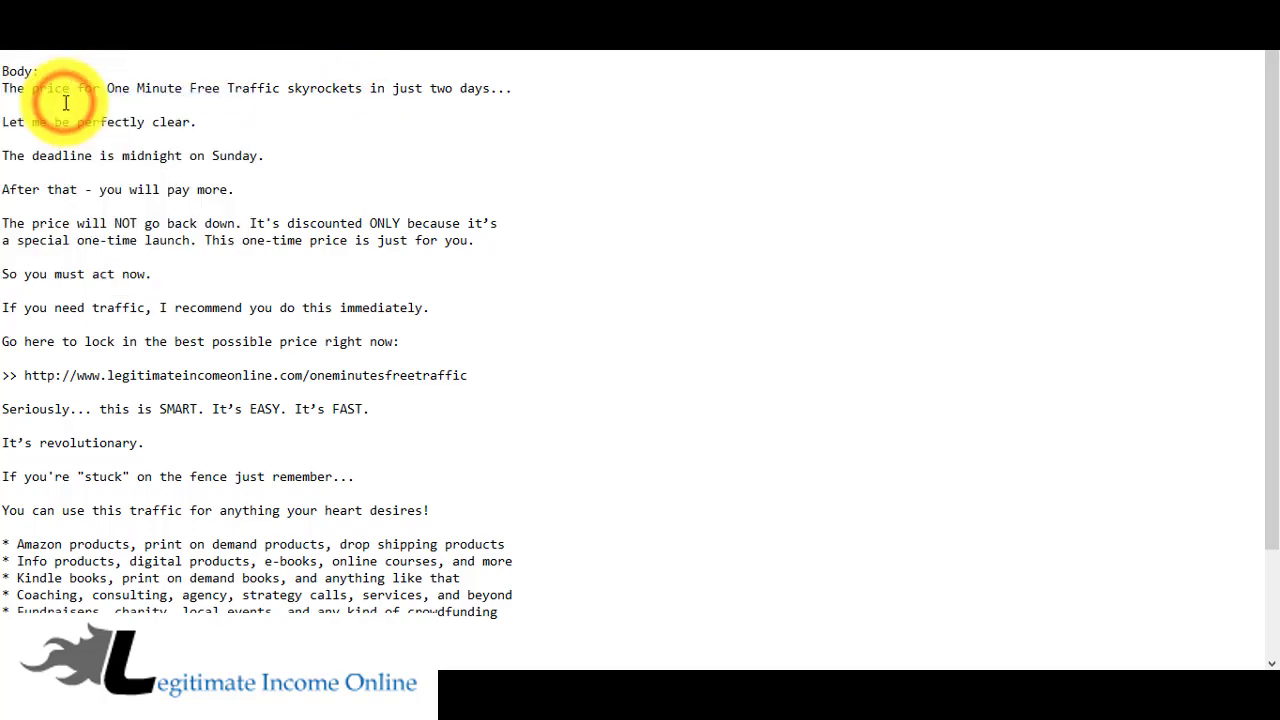
Step: Back in GetResponse, set the newsletter's message name and subject both to "Deadline approaching (FREE Traffic)"
key(alt+Tab)
click(443, 392)
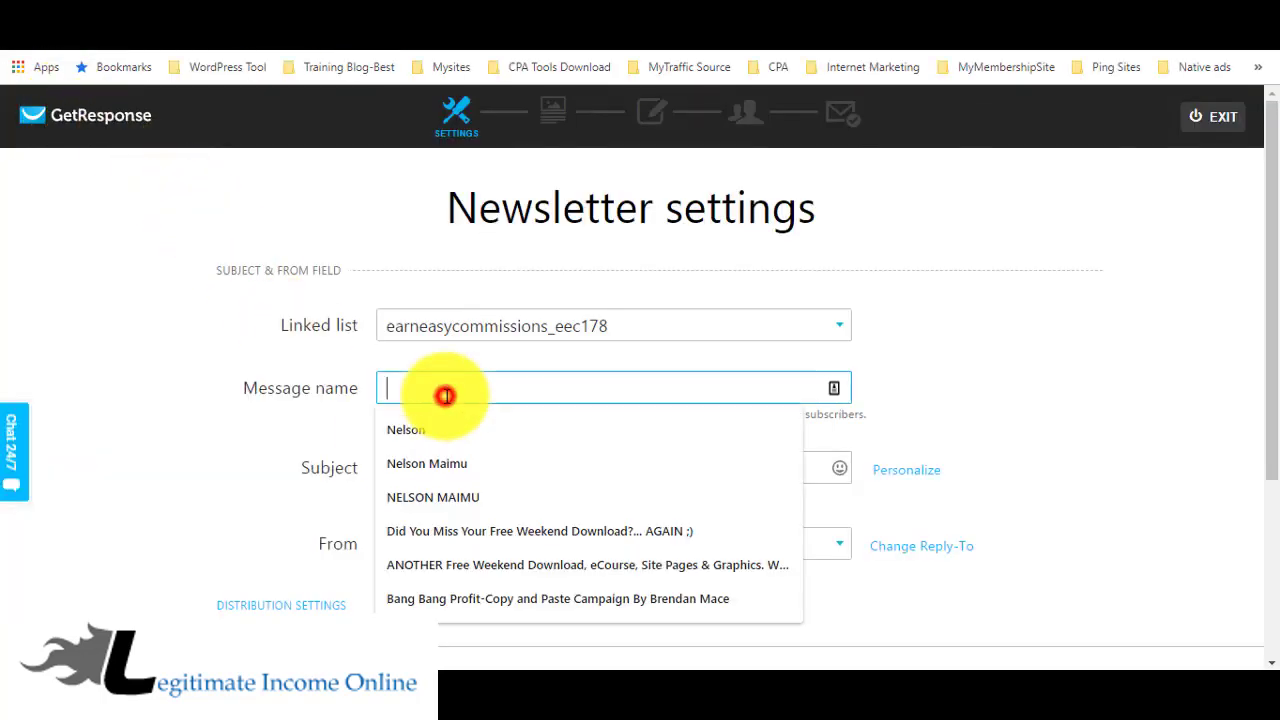
text(Deadline approaching (FREE Traffic))
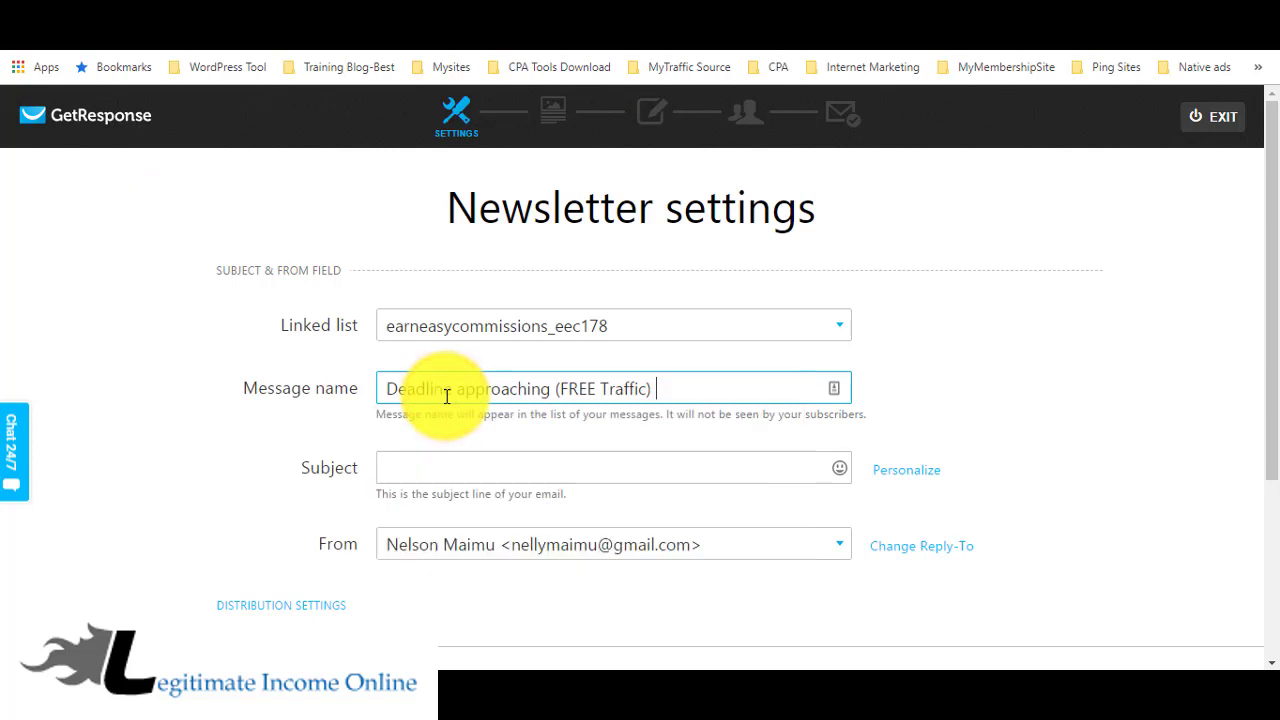
click(480, 471)
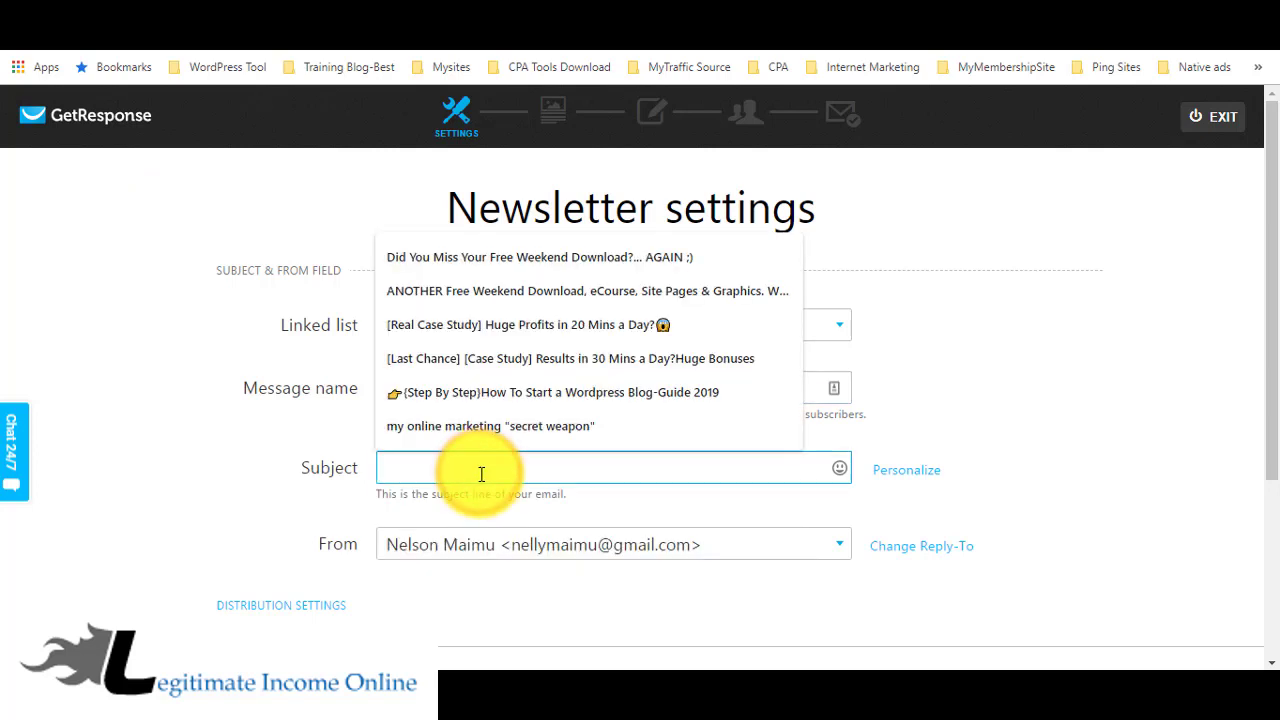
text(Deadline approaching (FREE Traffic))
click(983, 462)
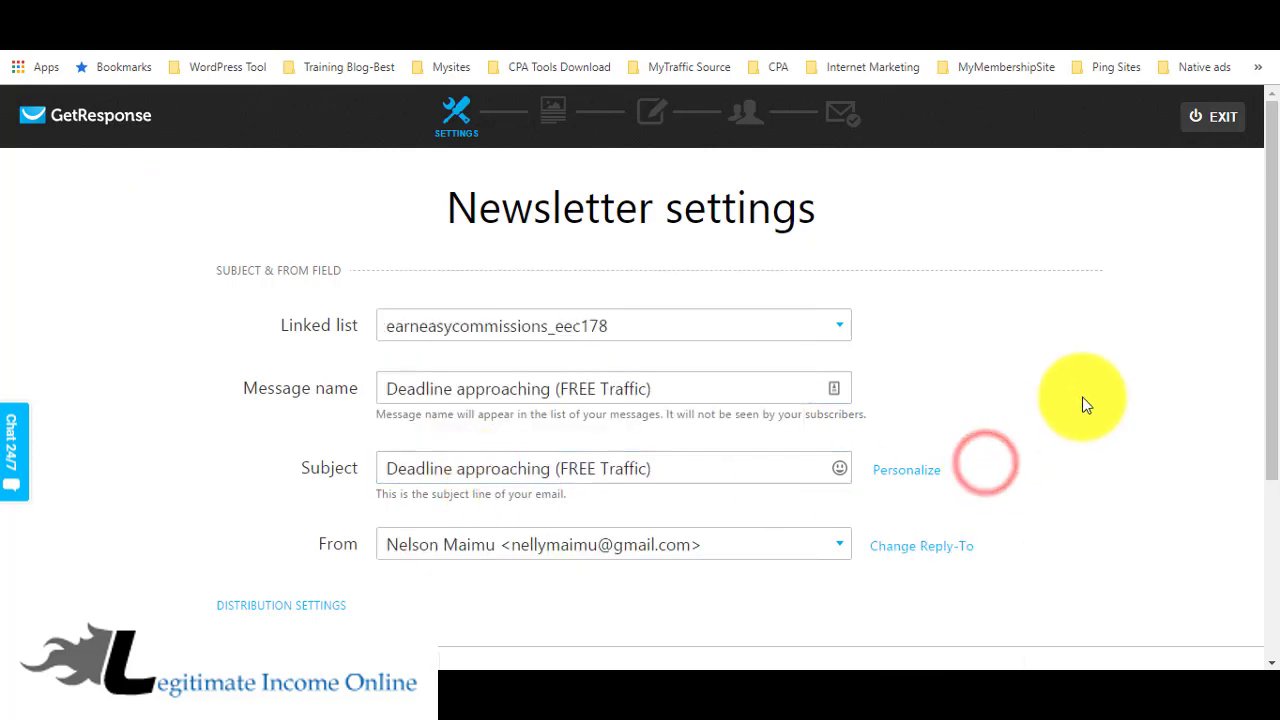
Step: Set the From sender to the second listed address and use that same address for Reply-To
click(822, 556)
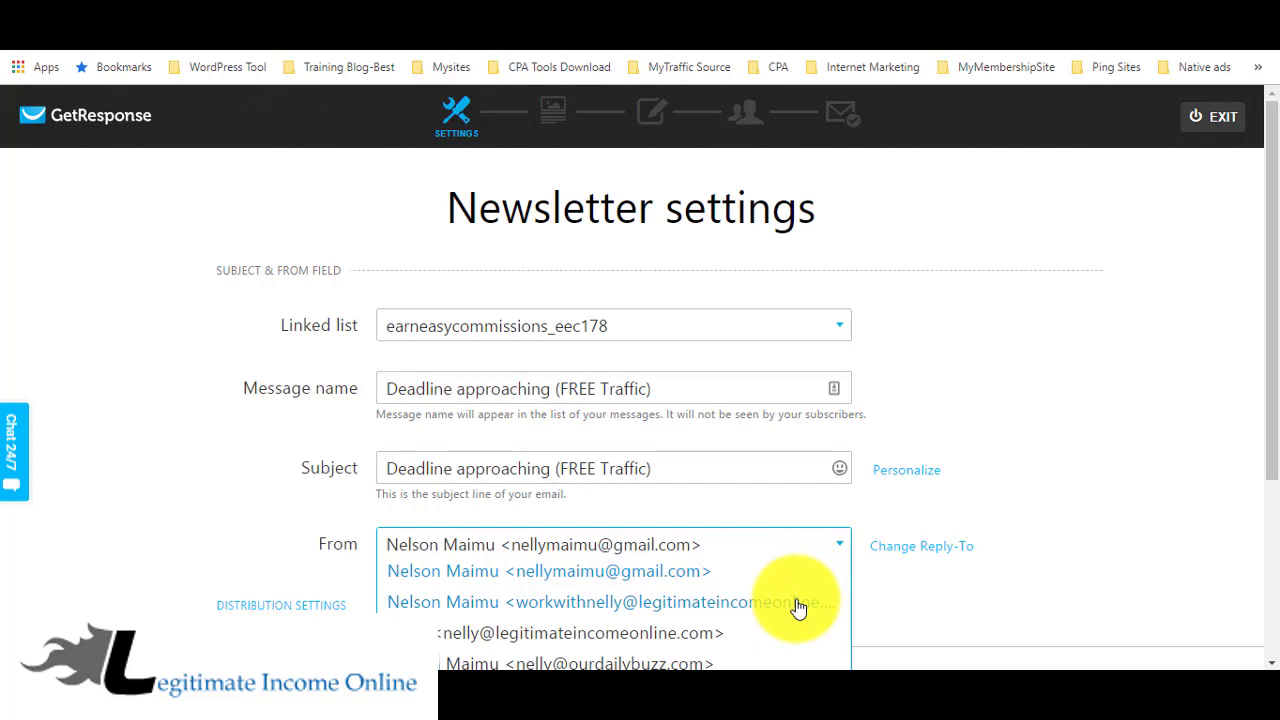
click(799, 602)
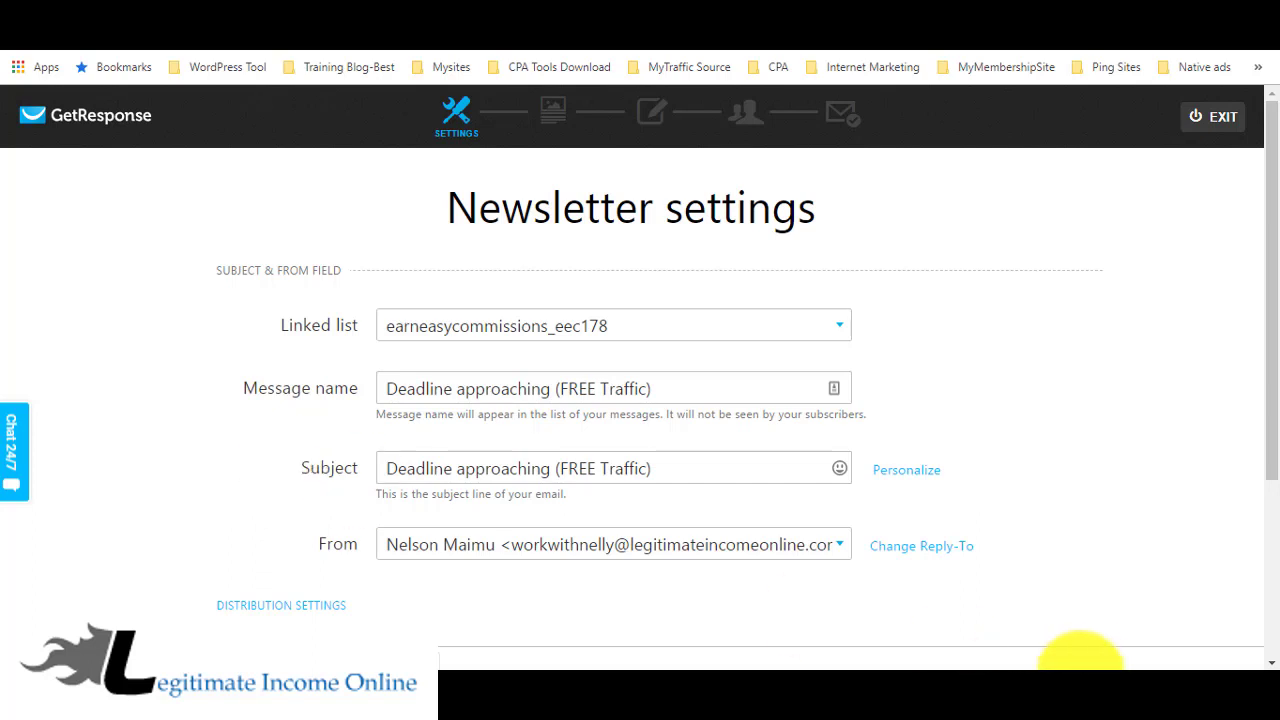
scroll(1031, 445, down, 1)
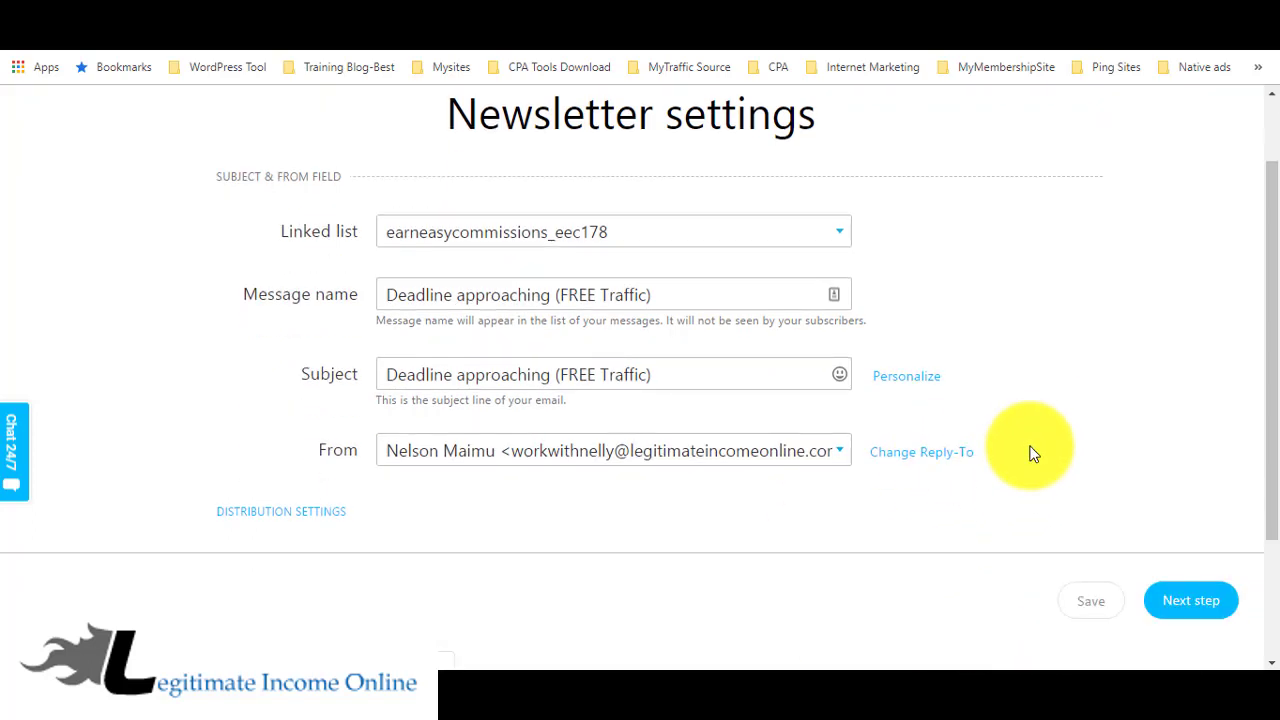
click(935, 455)
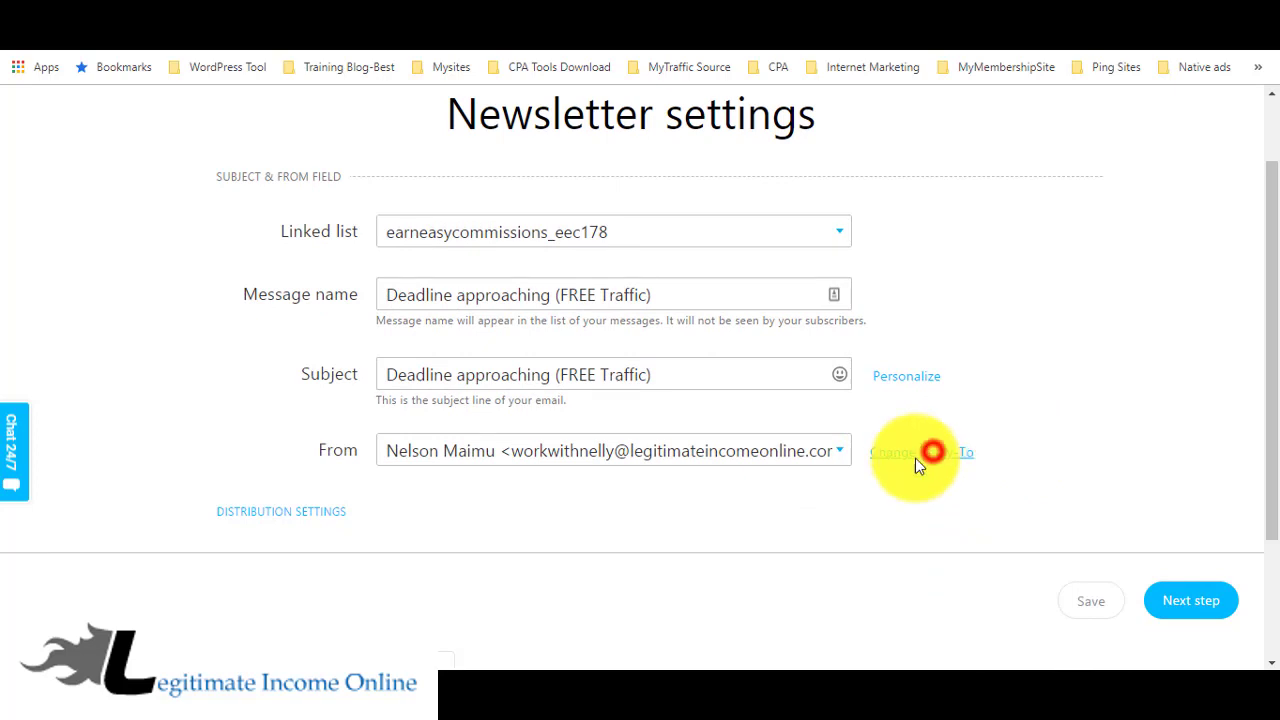
click(600, 518)
click(505, 582)
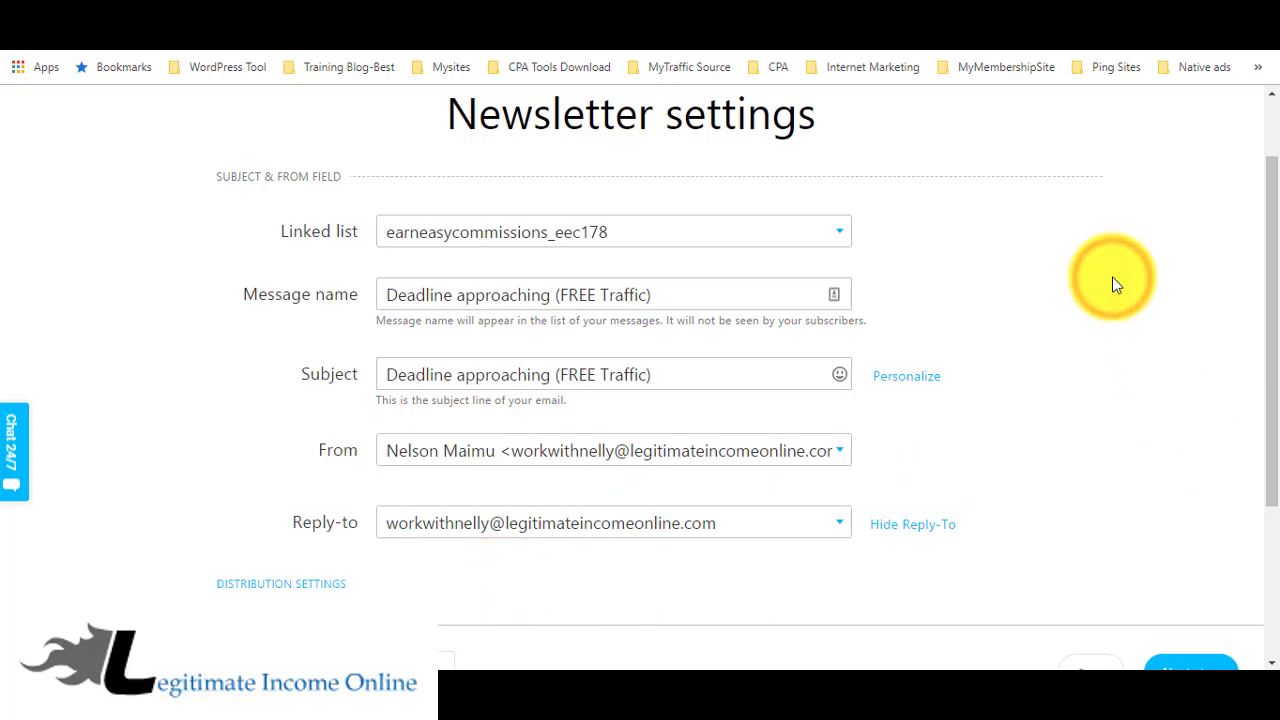
Step: Review the completed newsletter settings and continue to template selection
scroll(1112, 276, down, 1)
scroll(1112, 276, up, 1)
scroll(1112, 276, up, 1)
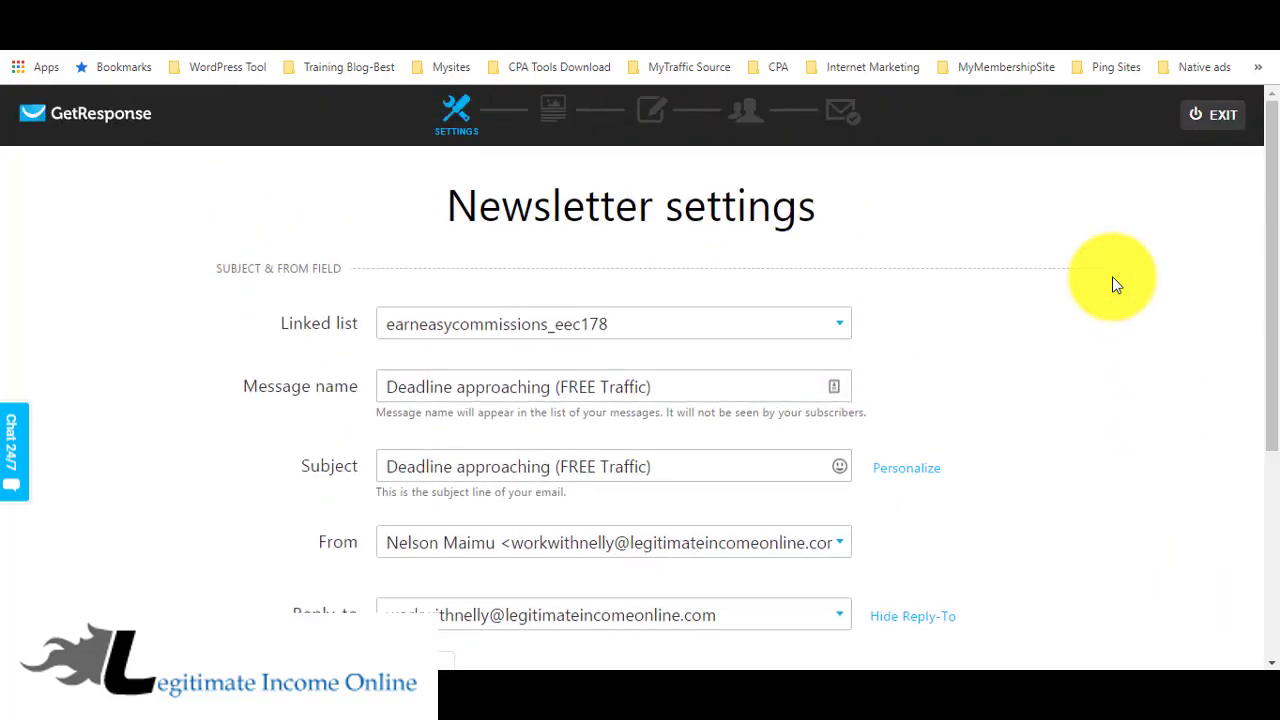
scroll(1112, 276, down, 2)
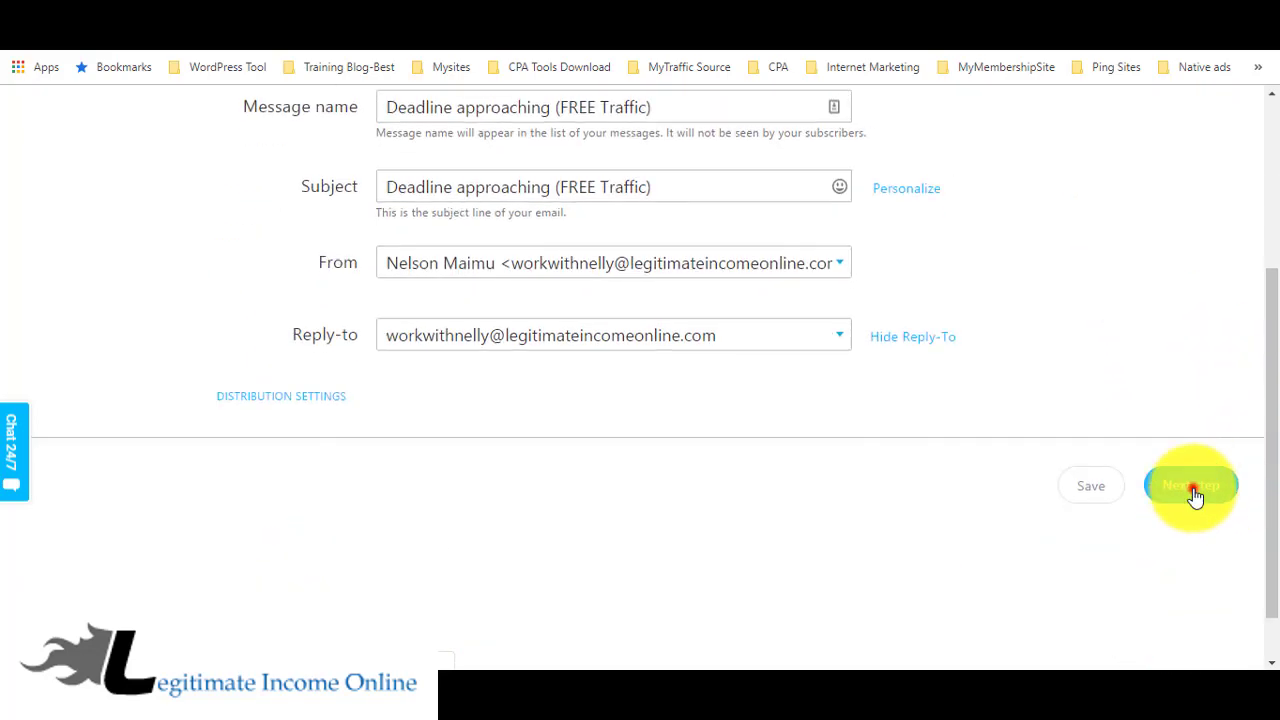
click(1192, 494)
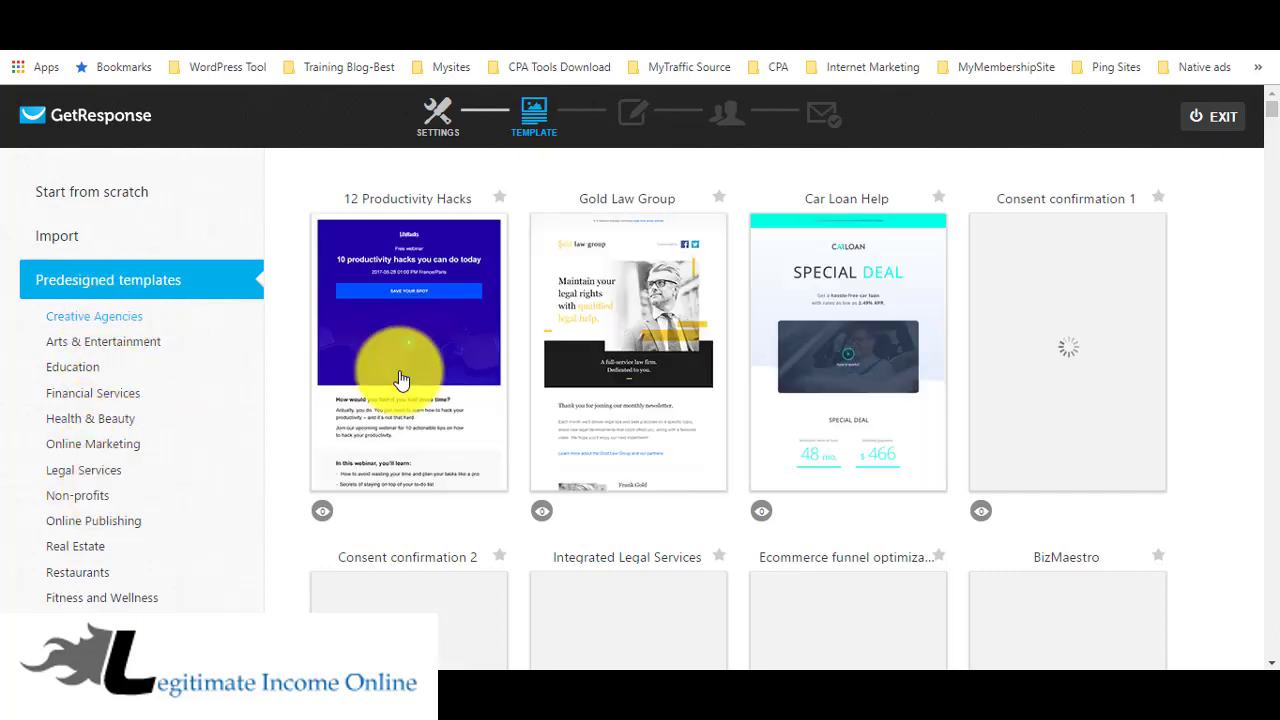
Step: Look through the gallery of predesigned email templates and the list of template categories
mouse_move(651, 478)
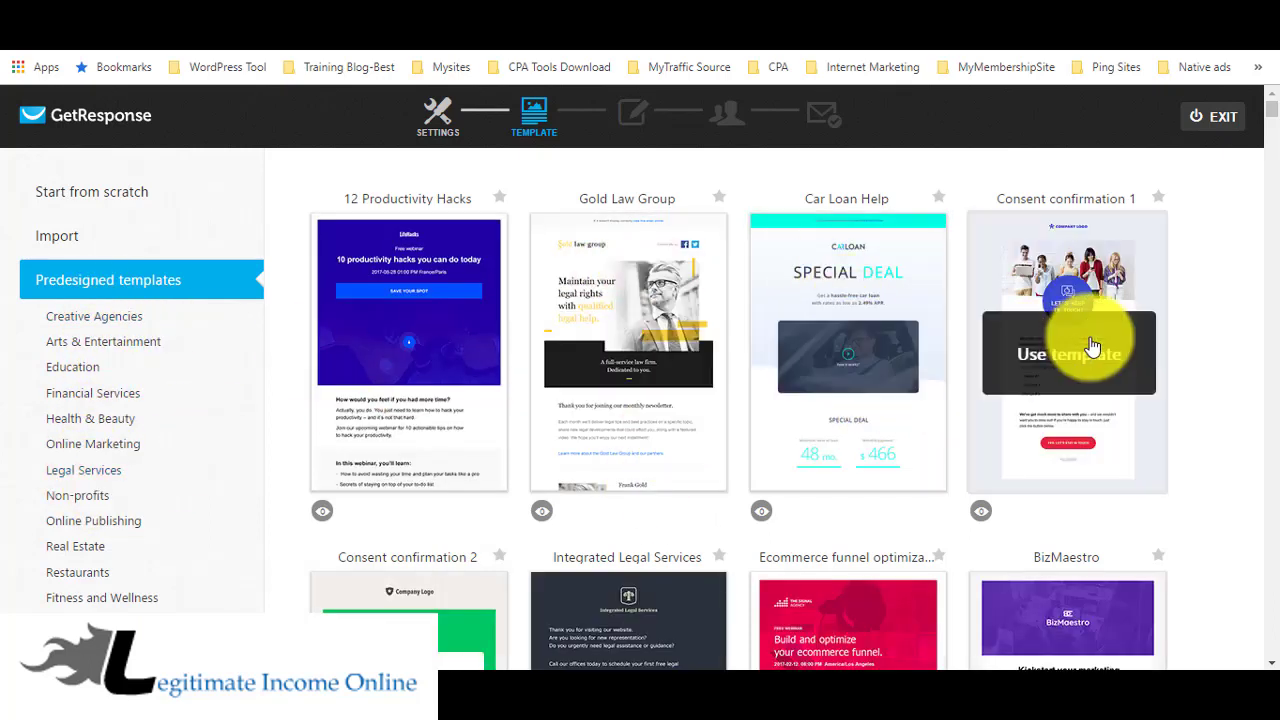
mouse_move(340, 272)
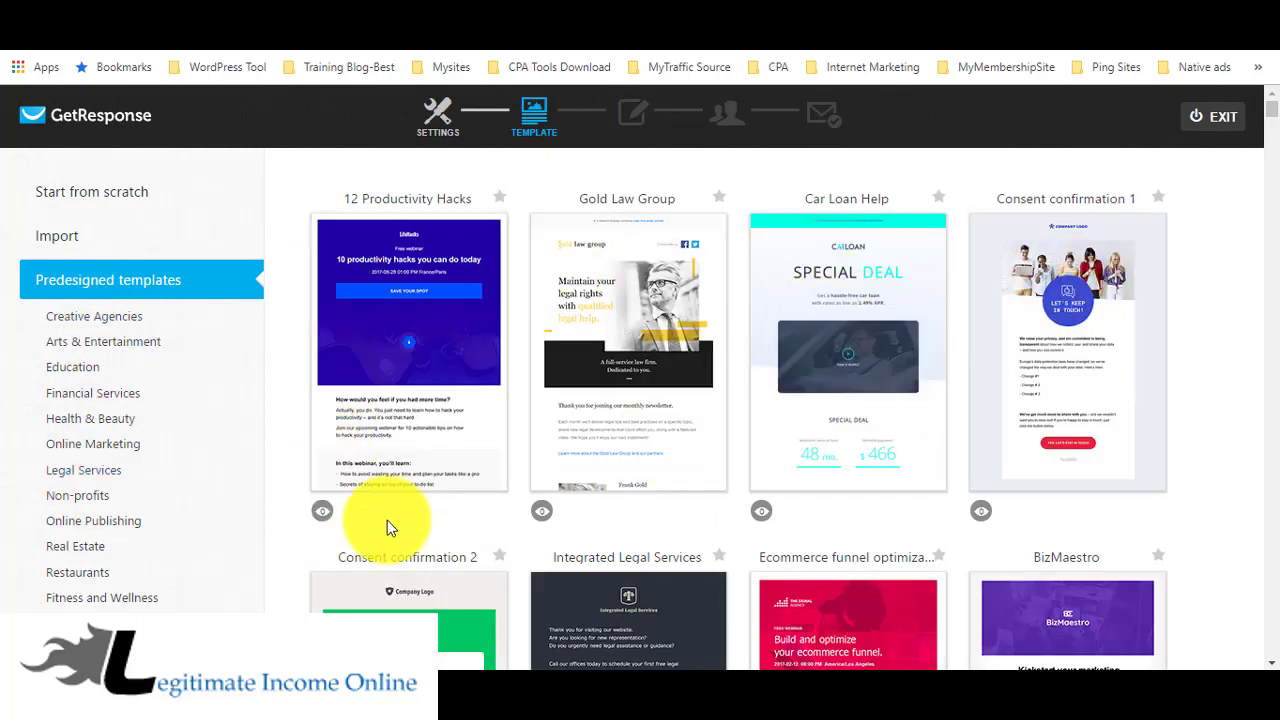
scroll(387, 525, down, 3)
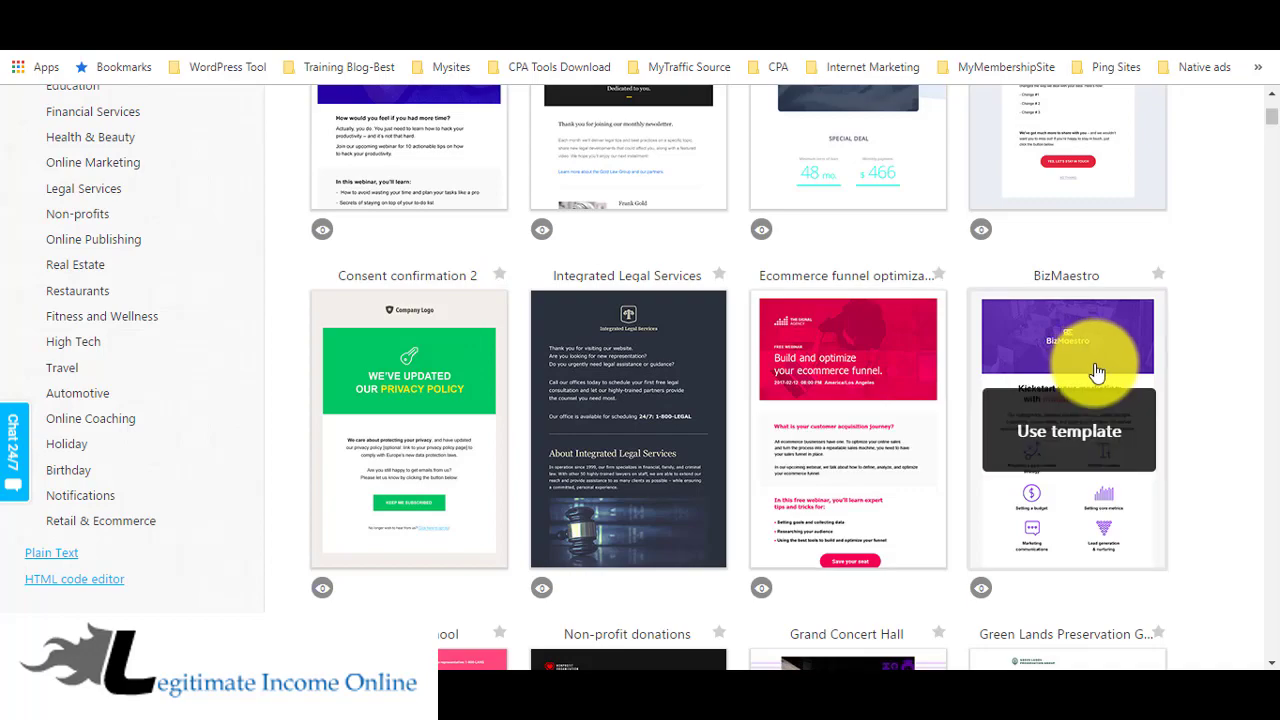
scroll(1094, 365, down, 5)
scroll(1097, 380, up, 2)
scroll(1097, 380, down, 2)
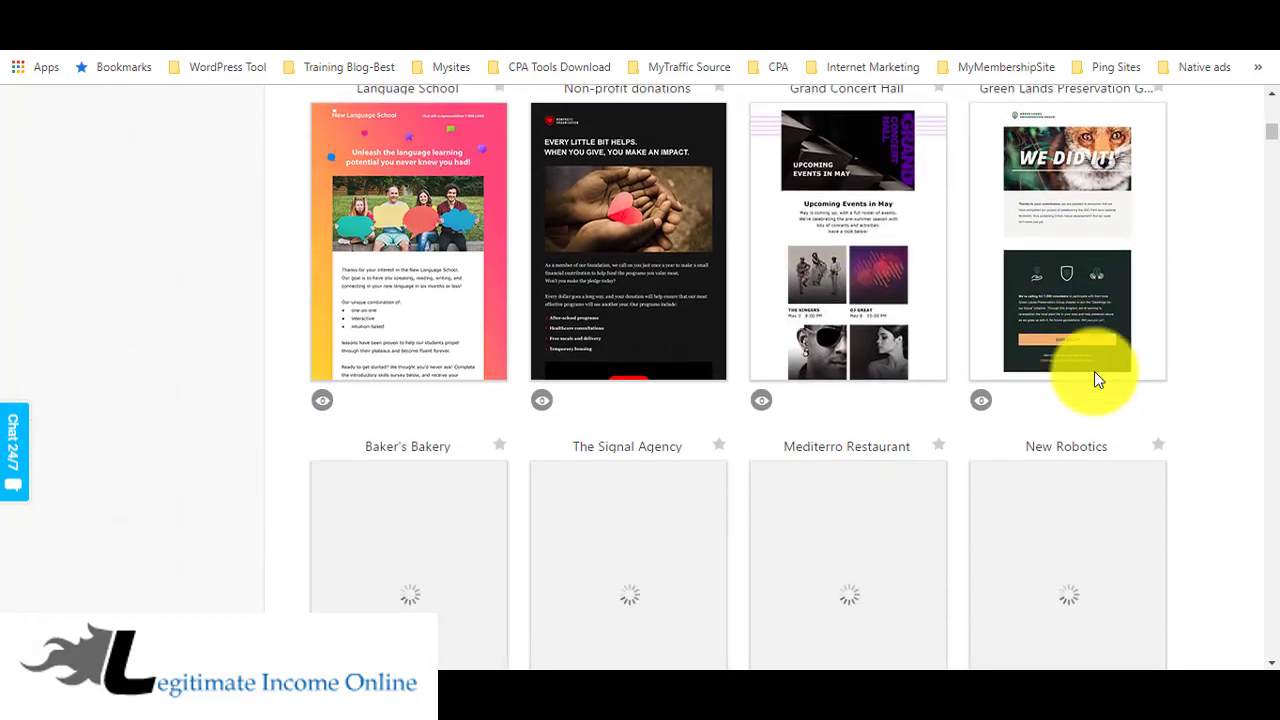
scroll(1097, 380, down, 2)
scroll(1094, 378, up, 4)
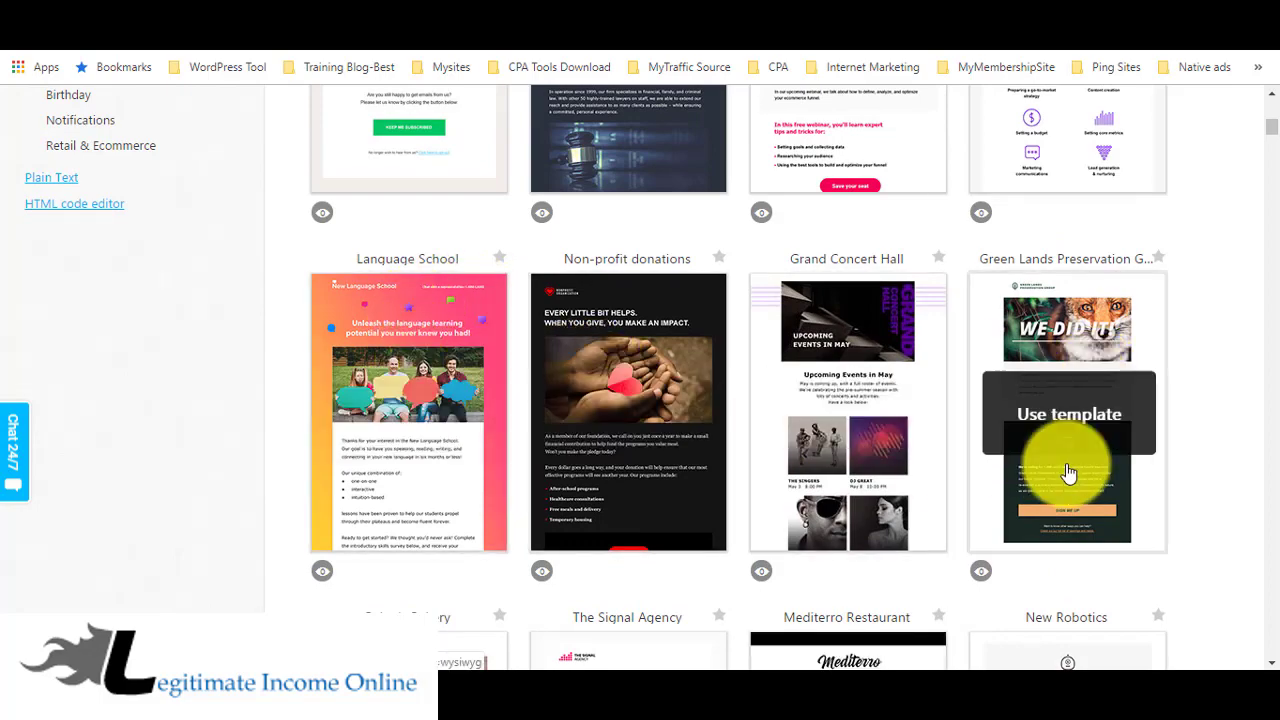
scroll(778, 430, down, 6)
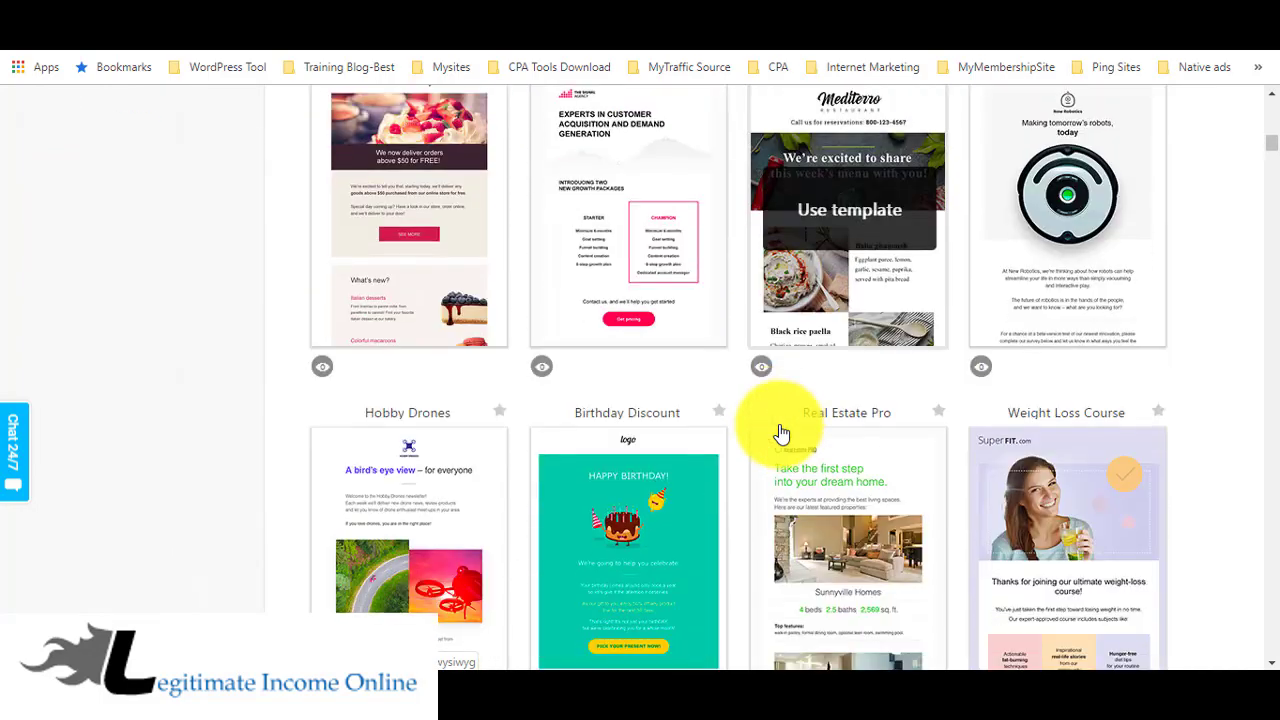
scroll(770, 430, down, 4)
scroll(757, 430, up, 14)
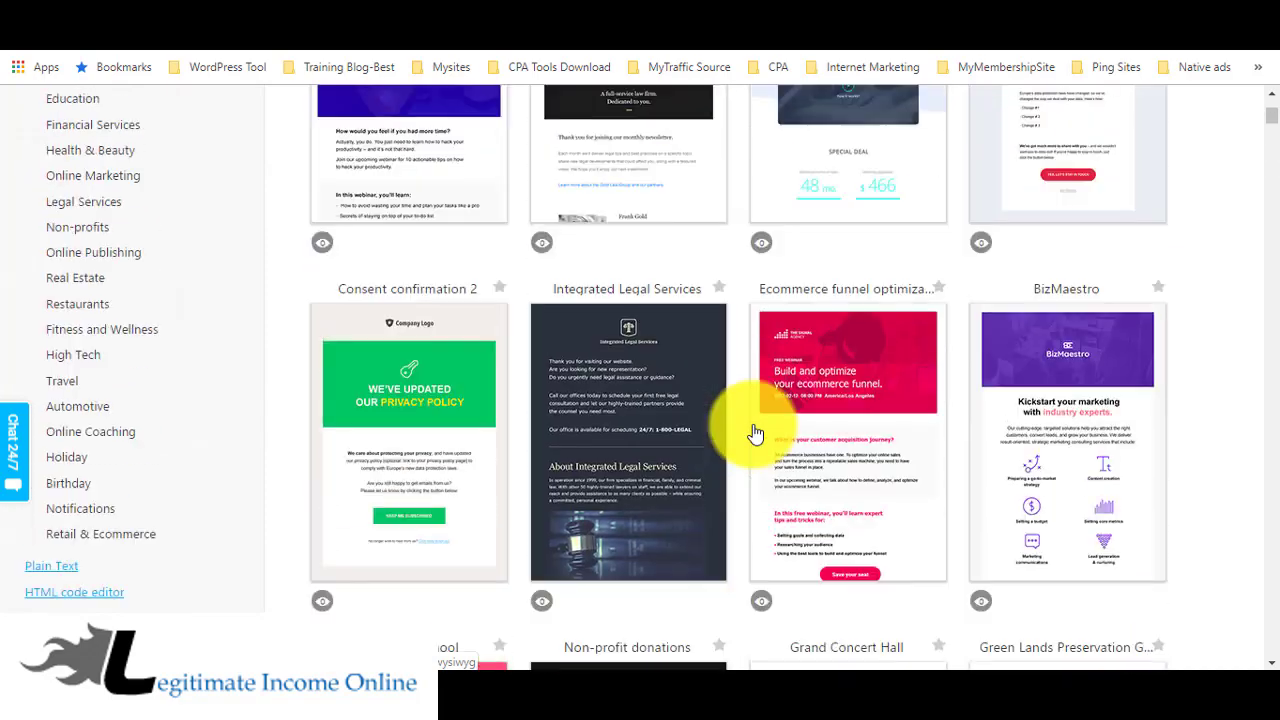
scroll(757, 432, up, 3)
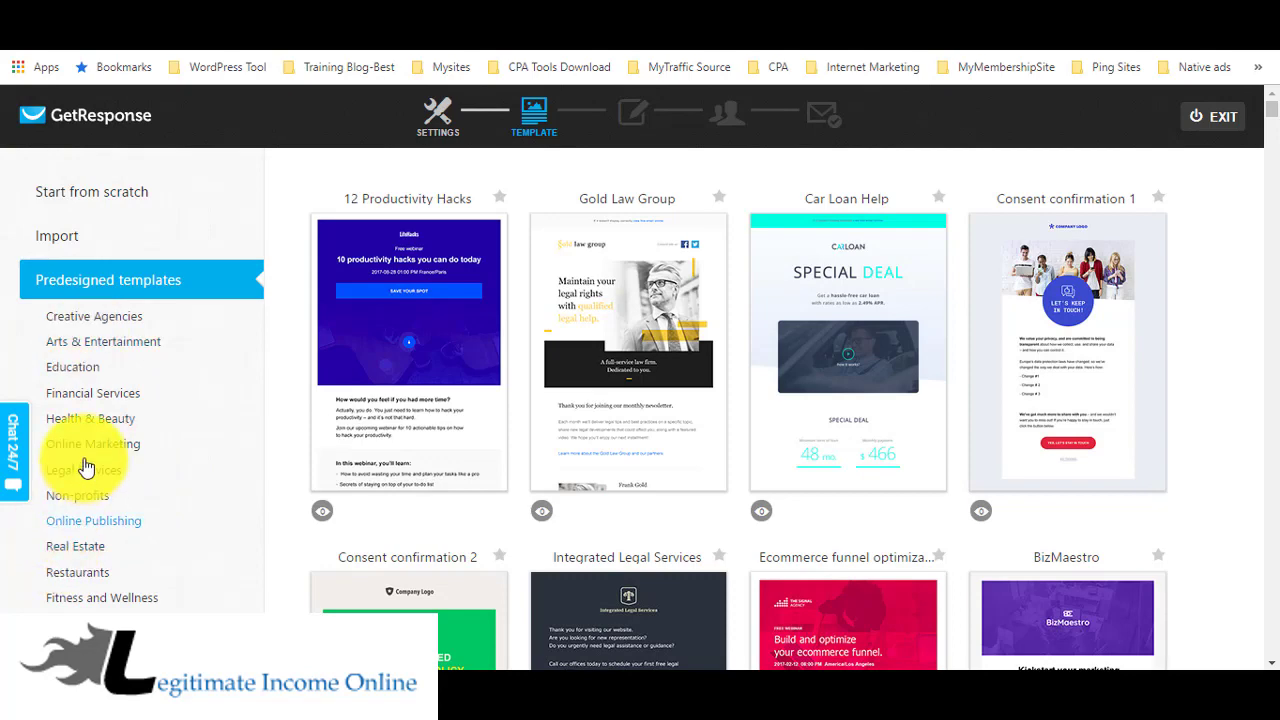
scroll(84, 548, down, 2)
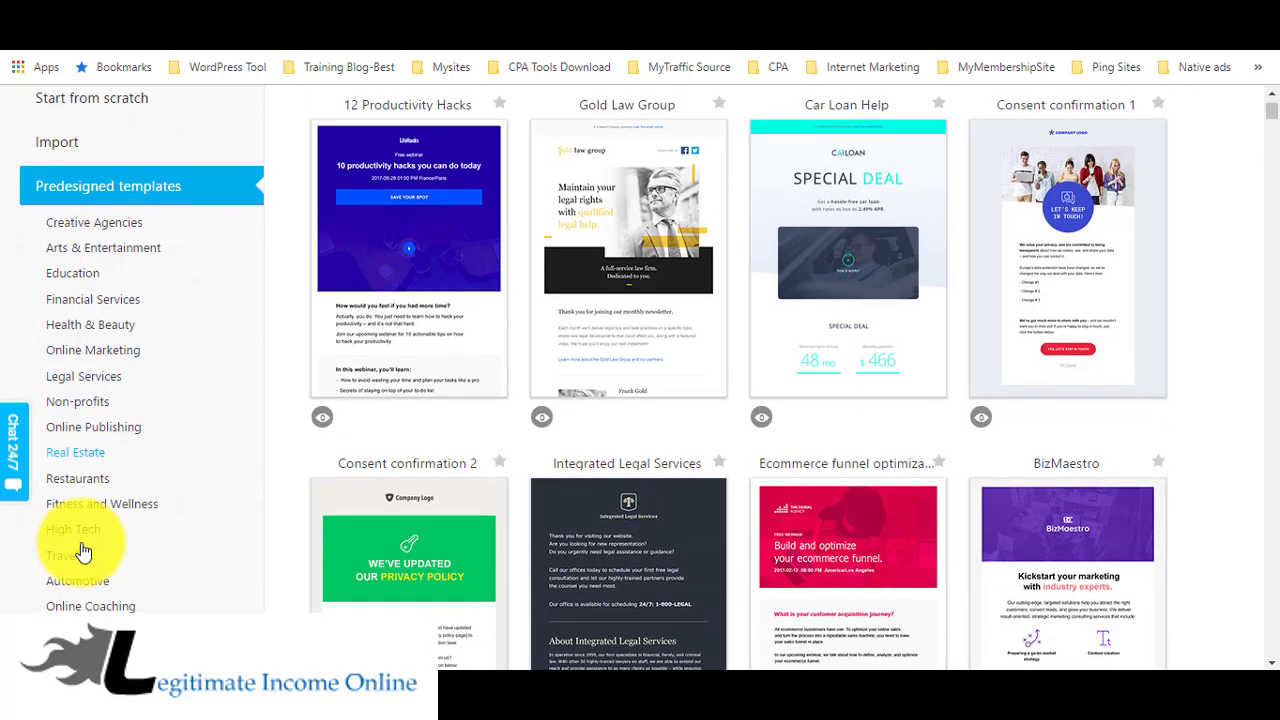
scroll(84, 552, down, 2)
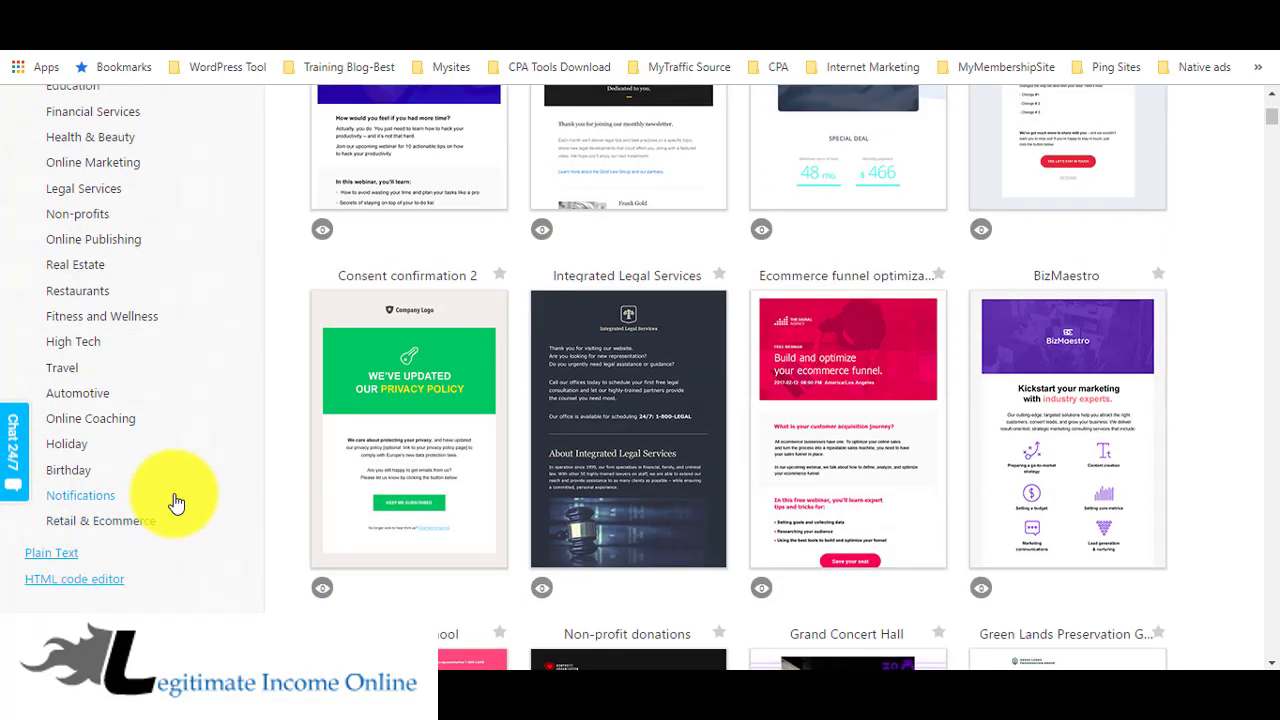
scroll(175, 502, up, 3)
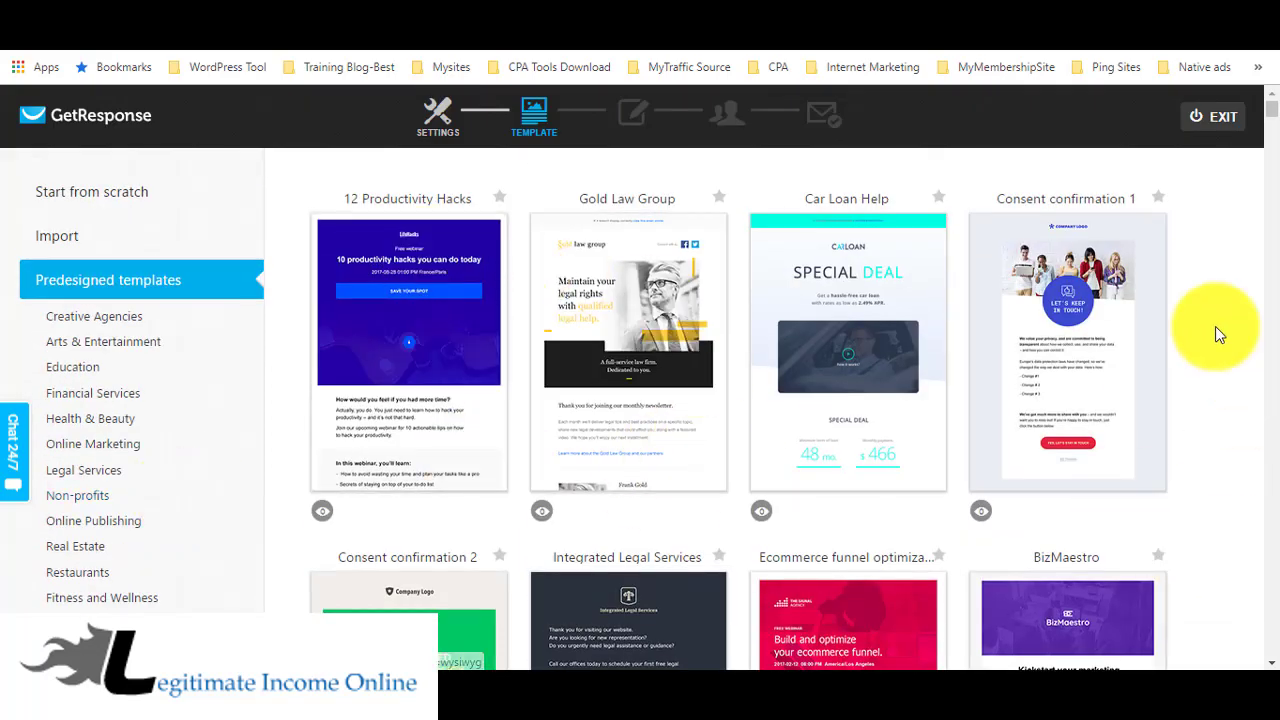
mouse_move(611, 376)
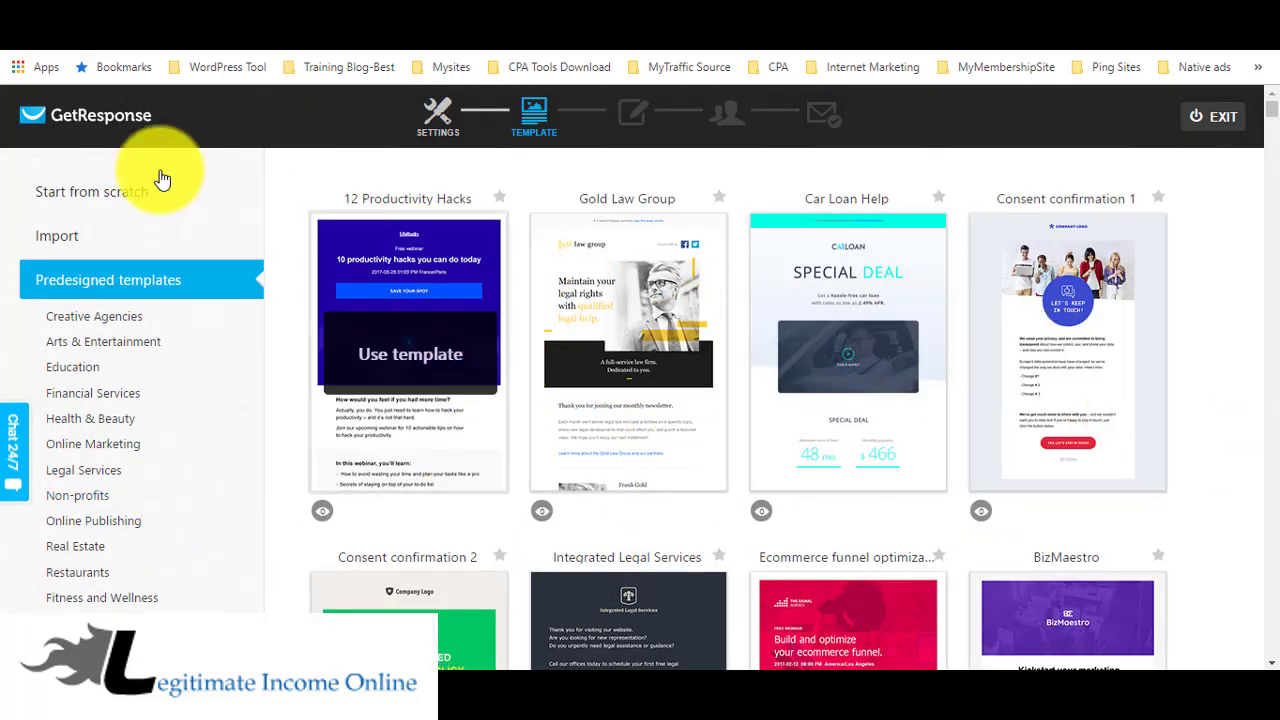
Step: Show the start-from-scratch layouts and examine the available column layouts and the Blank template
click(125, 192)
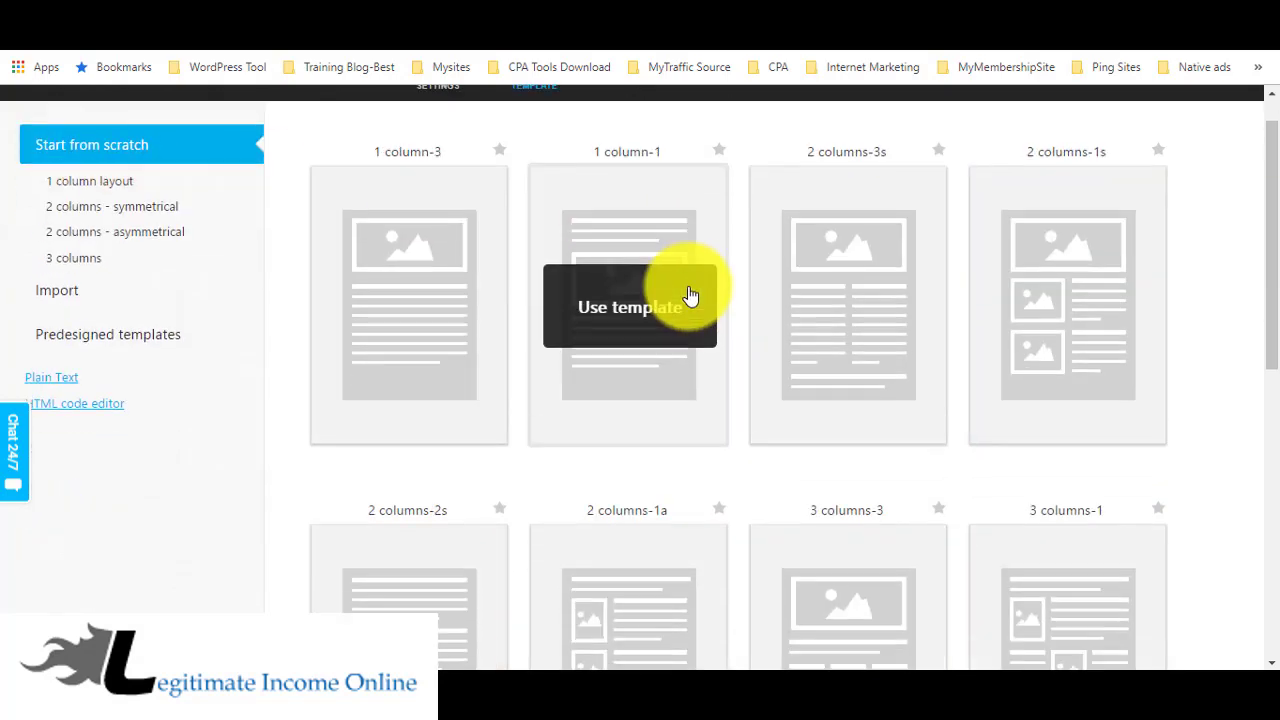
scroll(689, 291, down, 7)
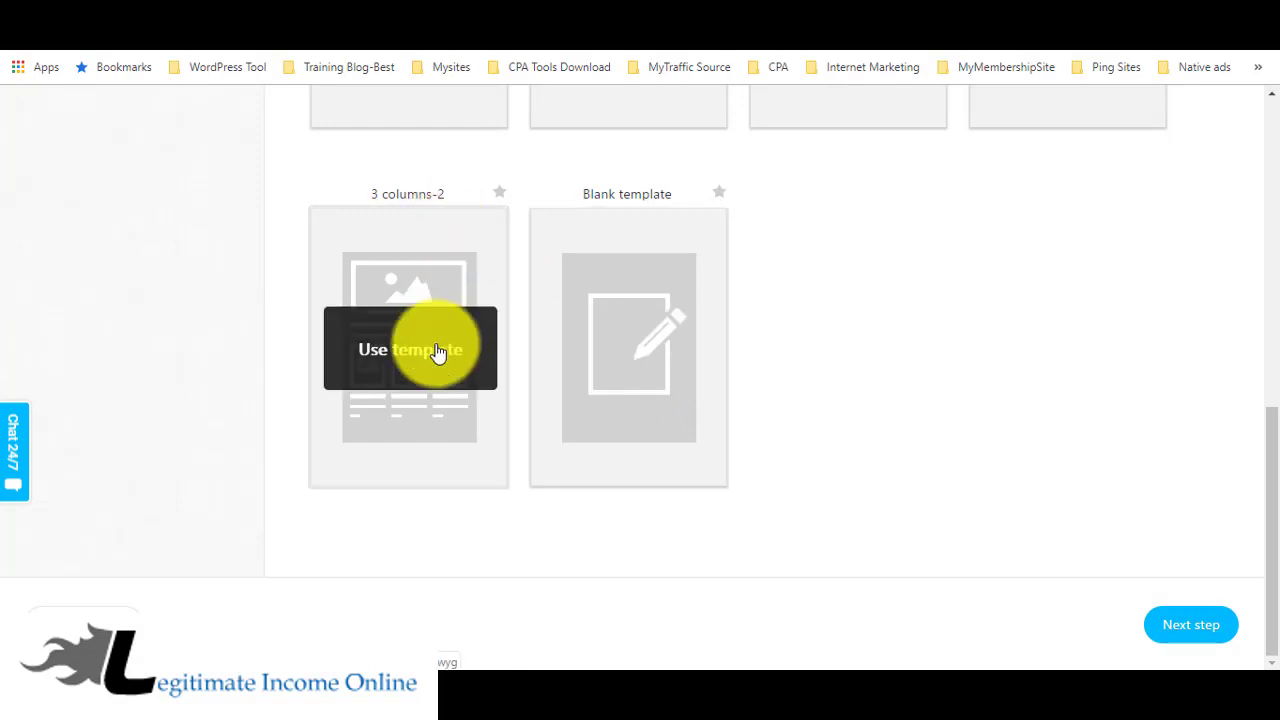
scroll(425, 308, up, 5)
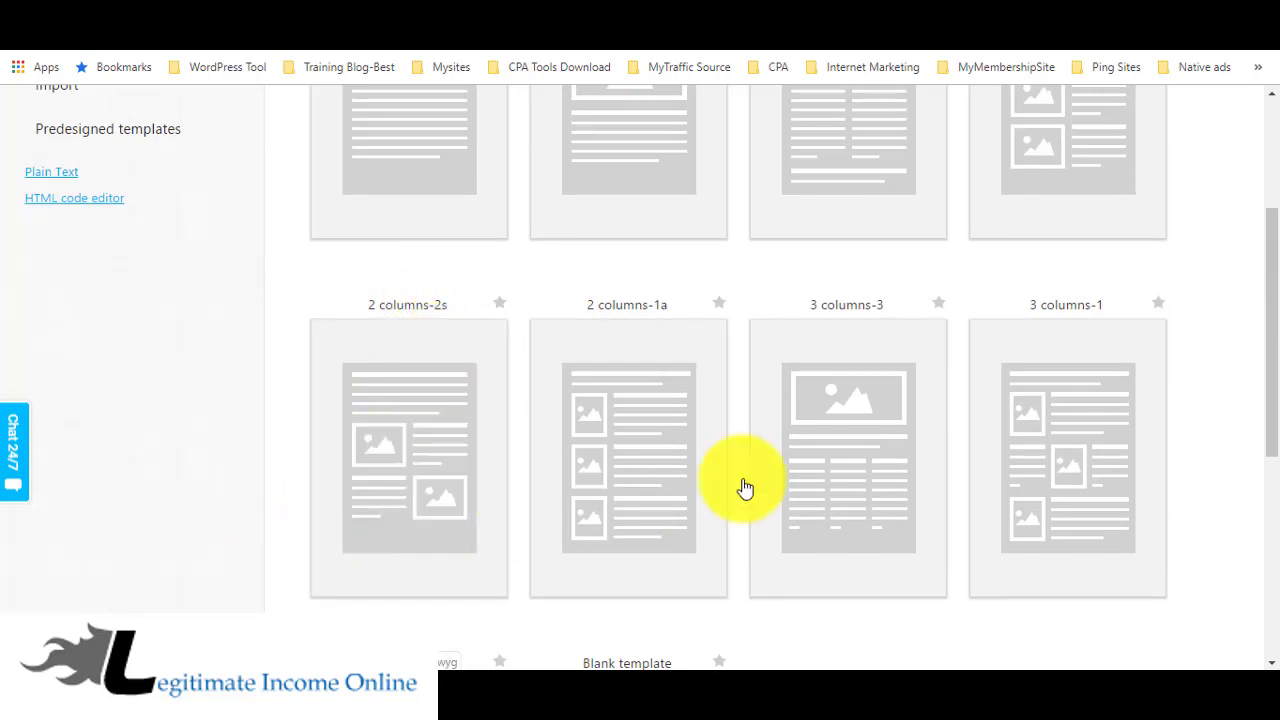
Step: Start the newsletter design from the Blank template in the start-from-scratch layouts
scroll(672, 552, down, 1)
scroll(672, 552, down, 5)
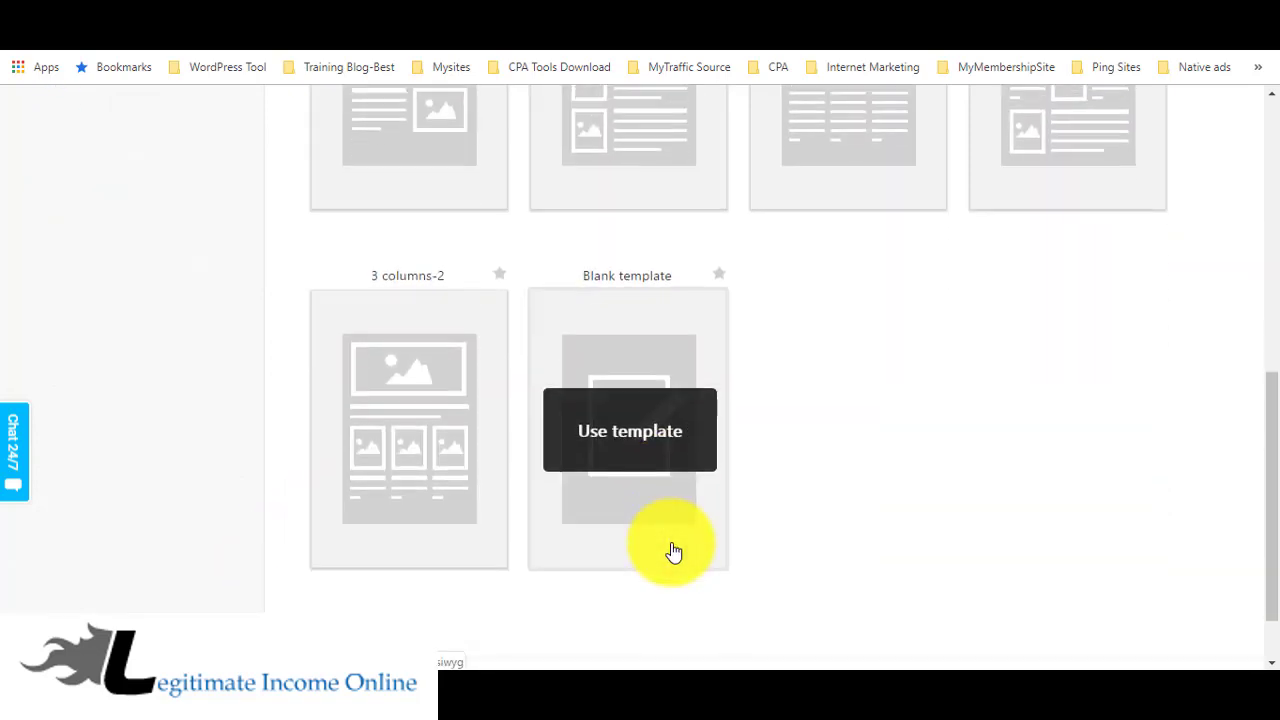
click(650, 346)
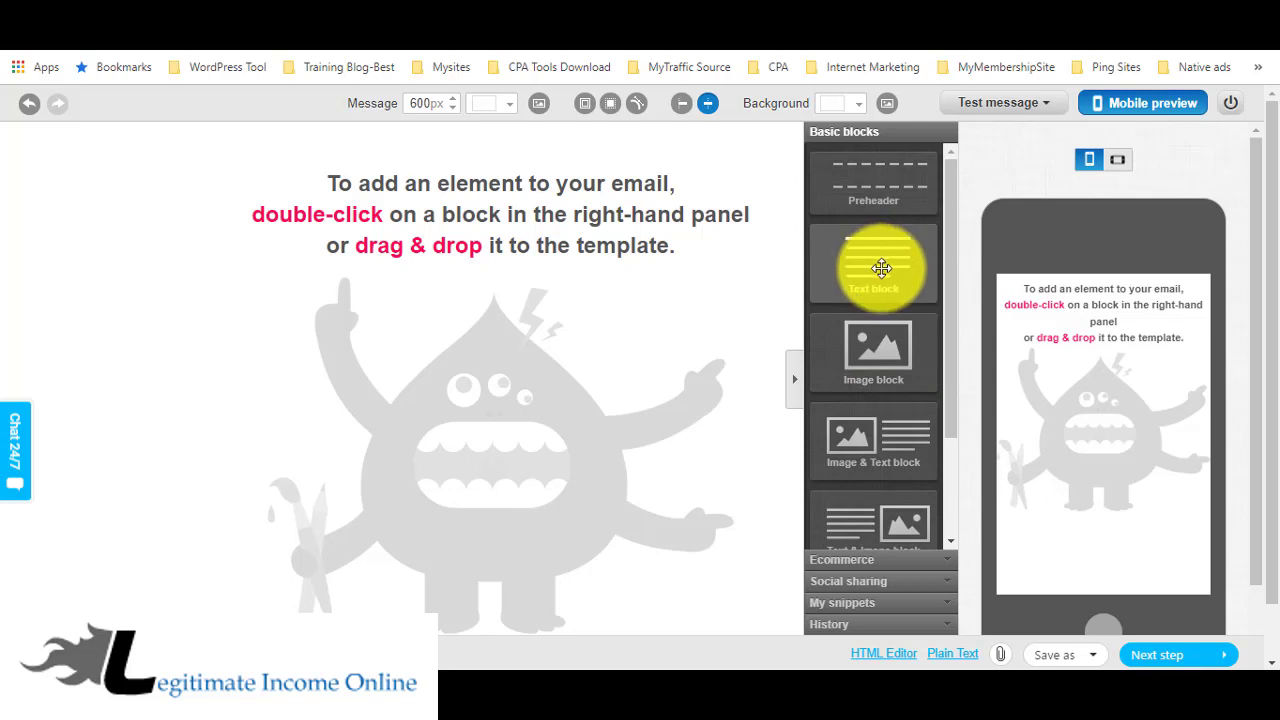
Step: Add a text block to the empty message and replace its placeholder text with the One Minute Free Traffic promotional email
drag(881, 268, 437, 221)
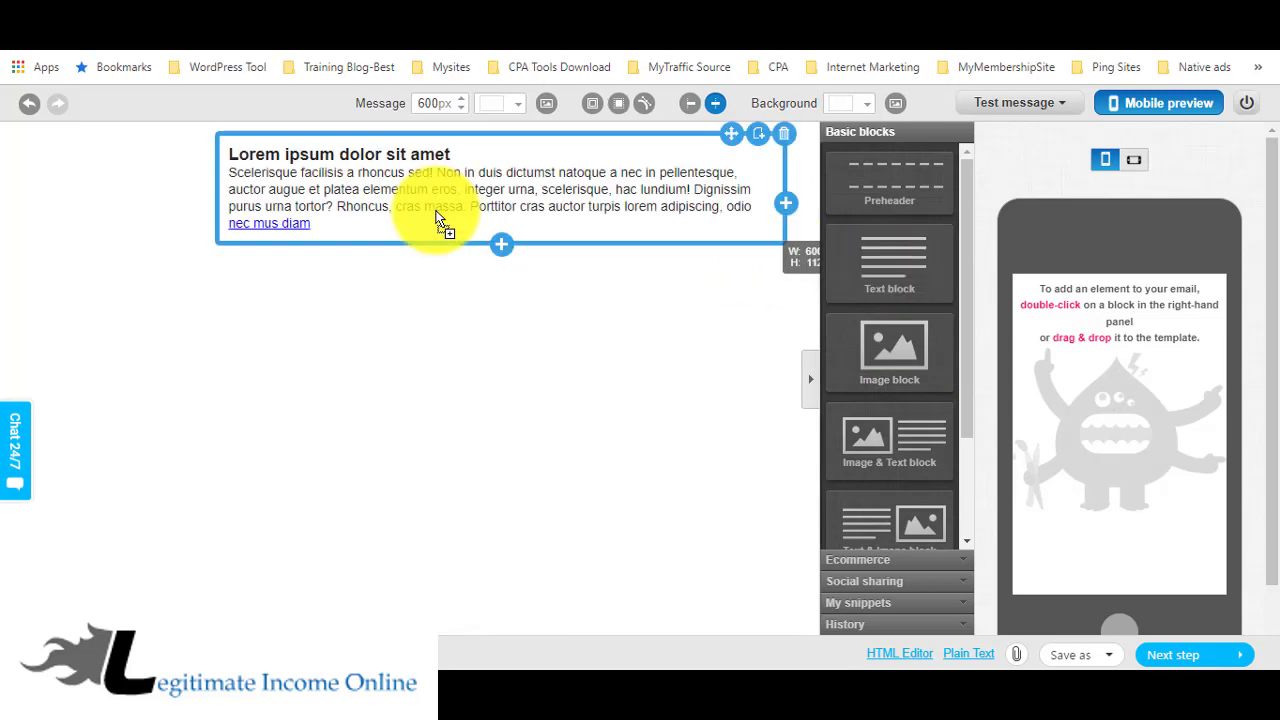
click(351, 229)
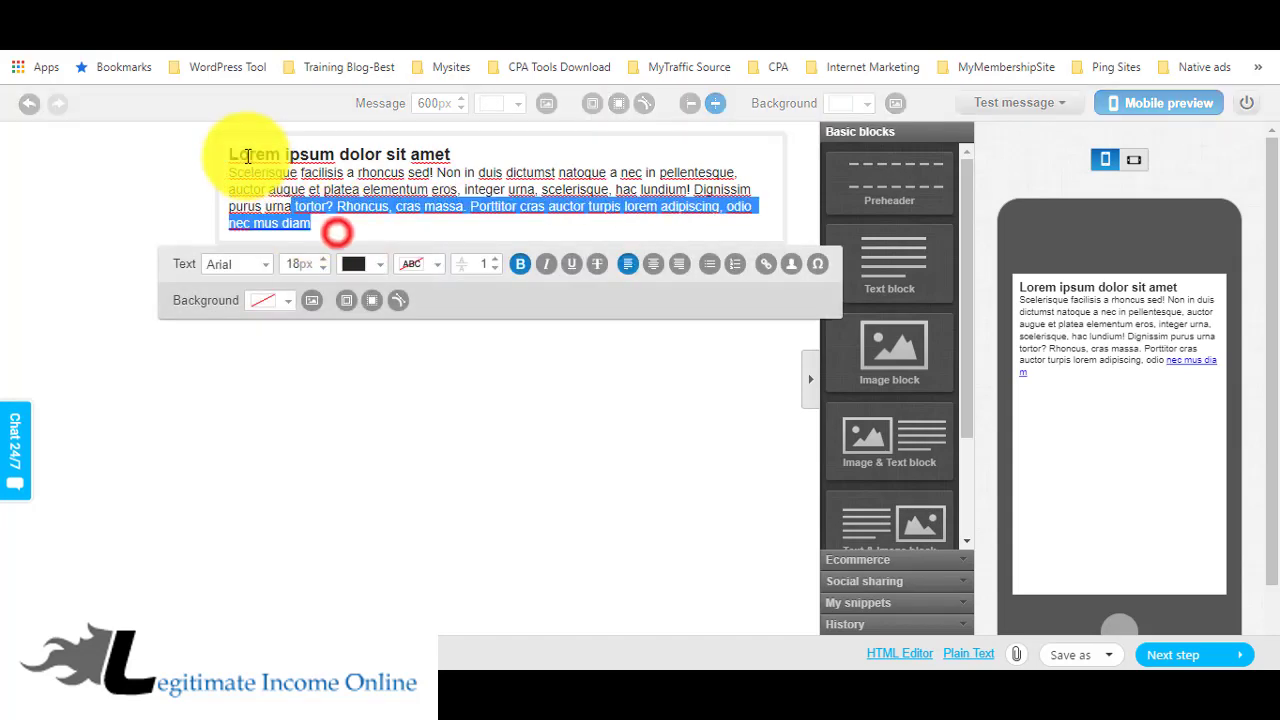
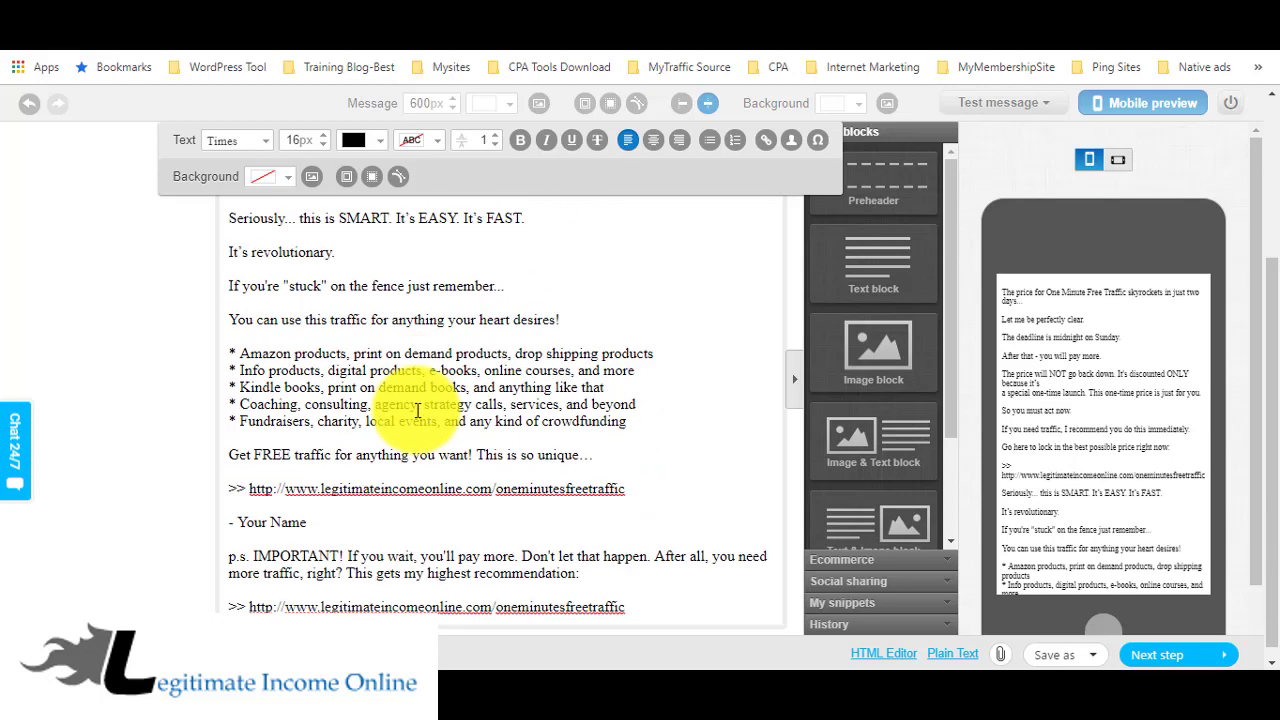
drag(630, 477, 228, 471)
click(270, 514)
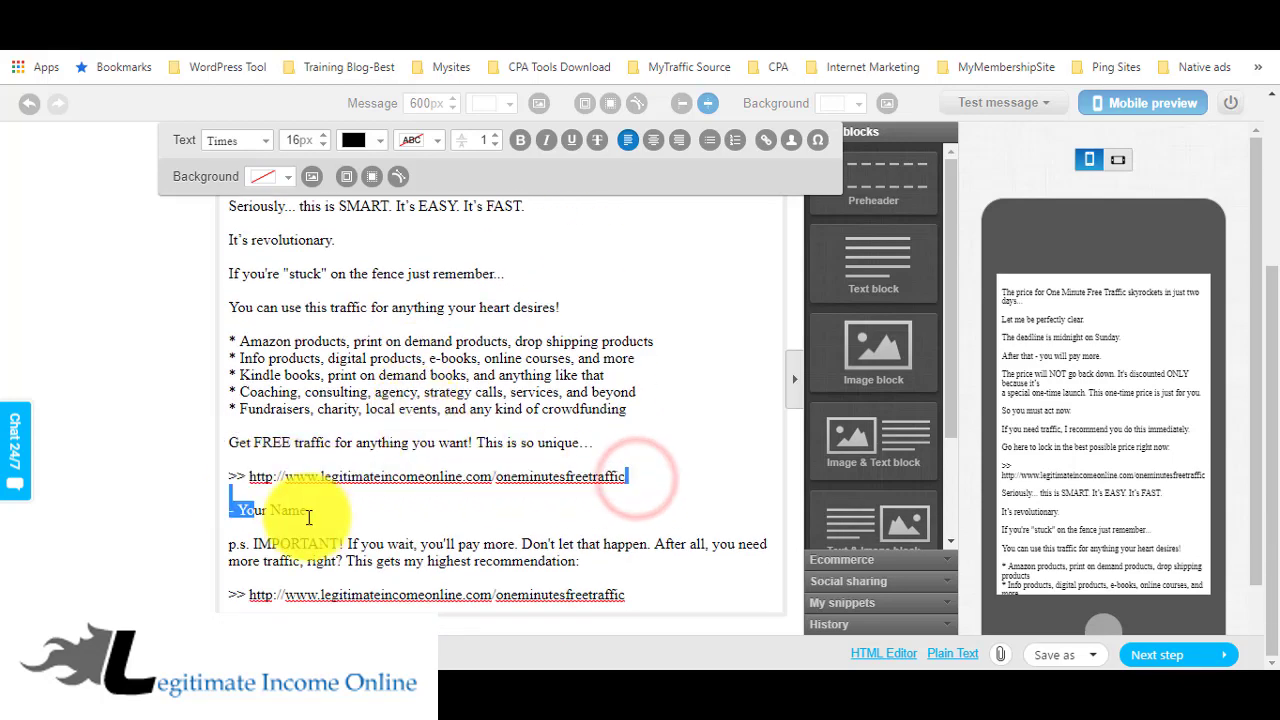
click(370, 521)
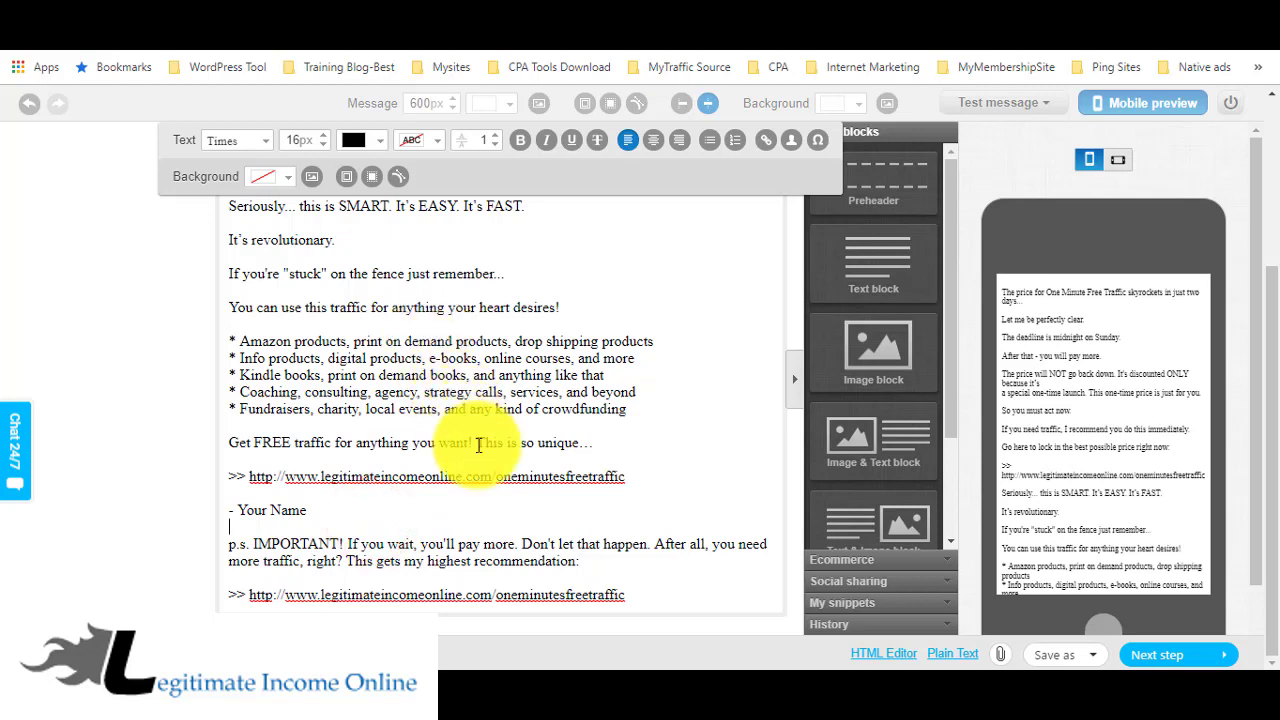
scroll(479, 445, up, 3)
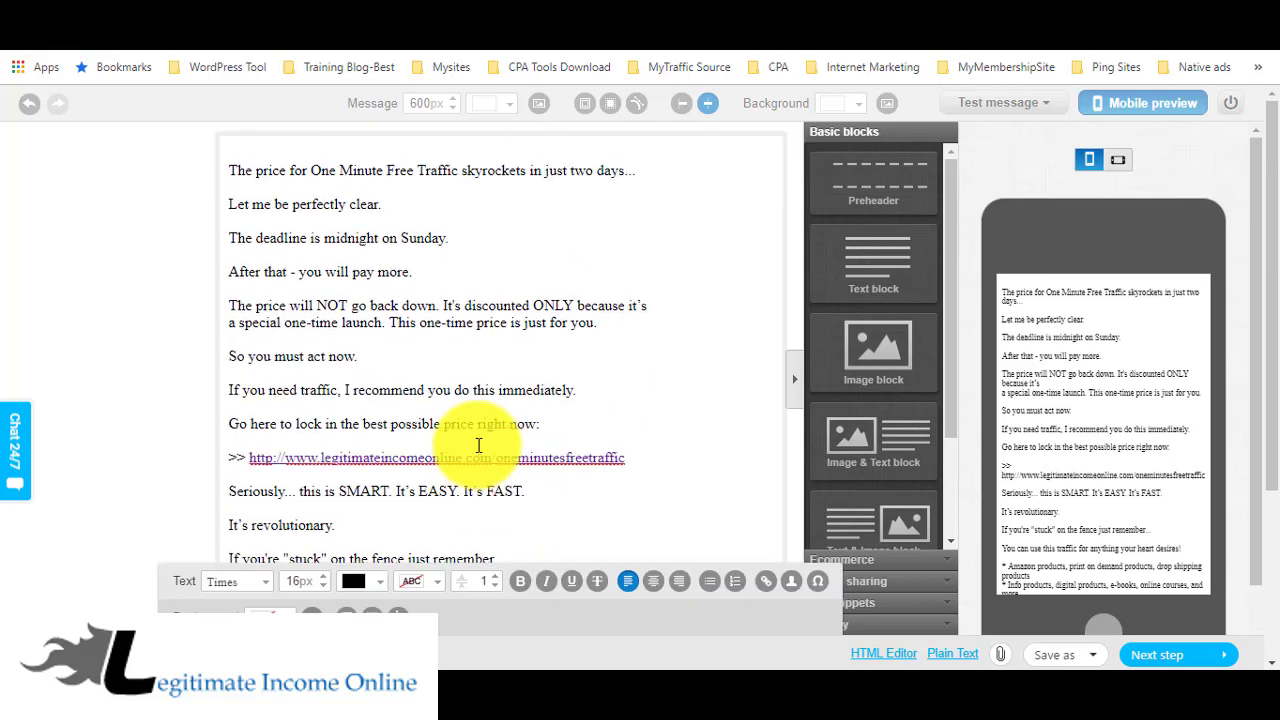
click(42, 253)
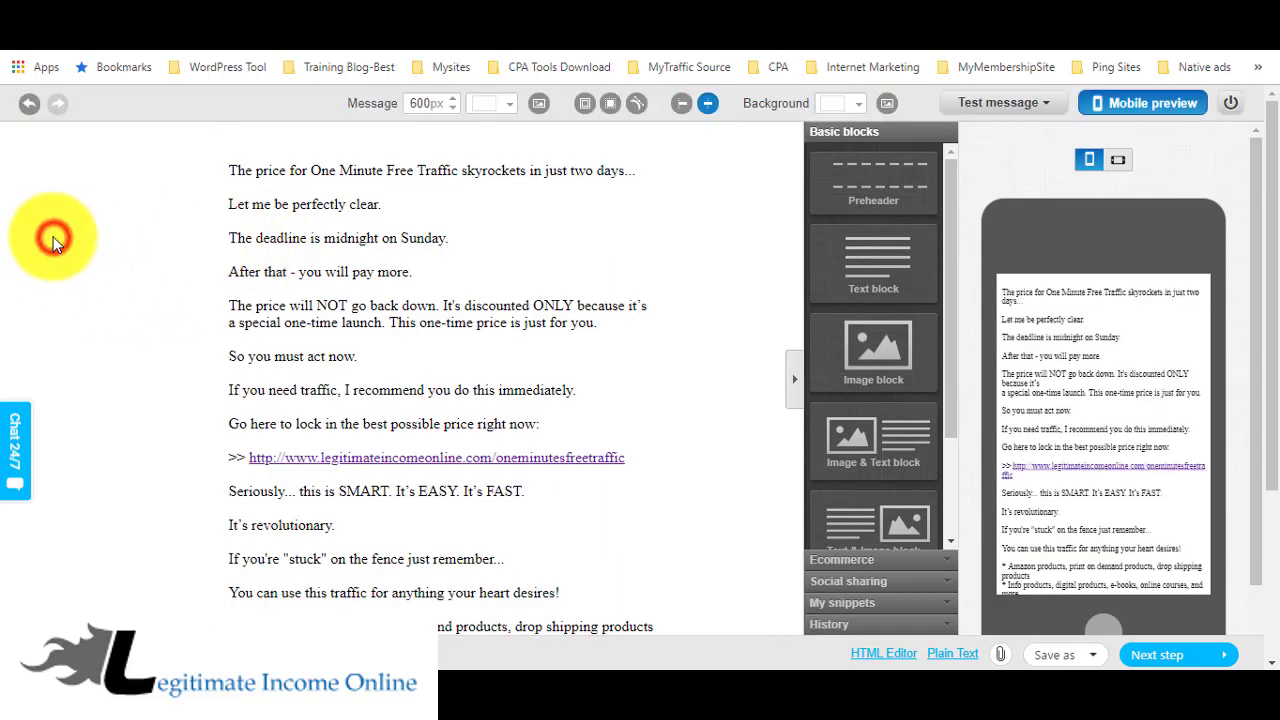
Step: Compare left and centred alignment for the whole message, keeping it aligned to the left
click(679, 104)
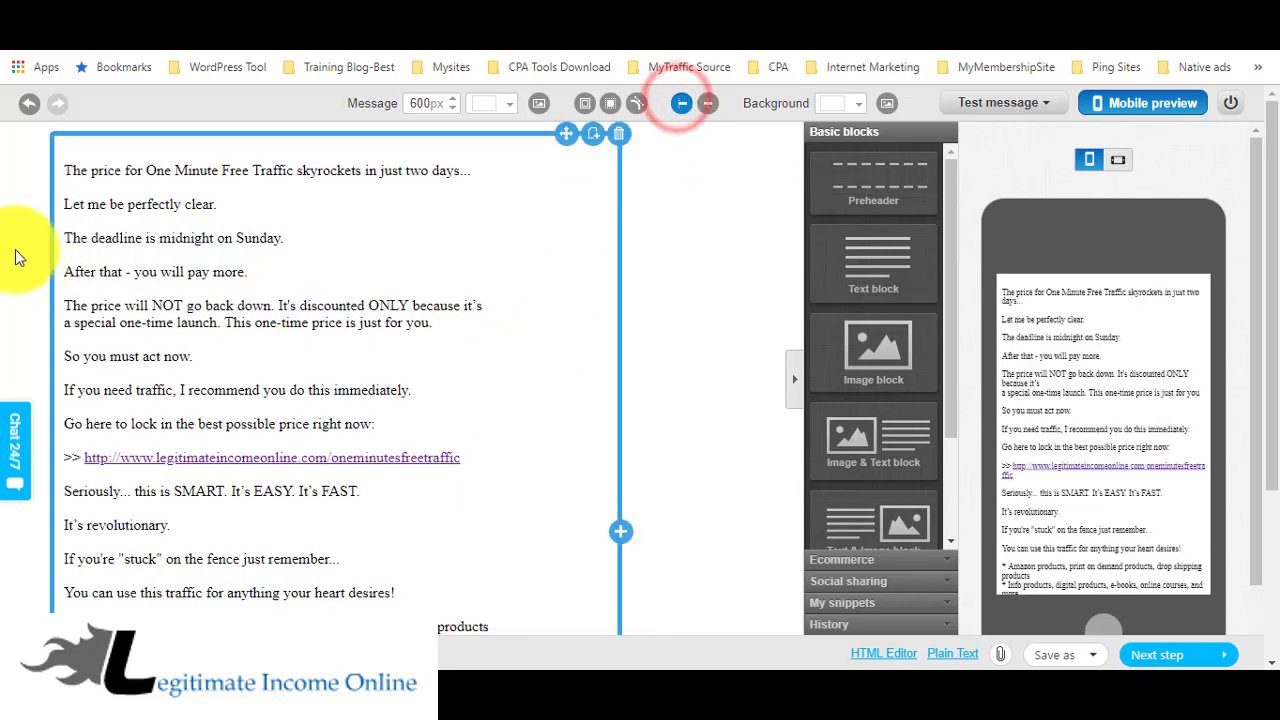
click(708, 103)
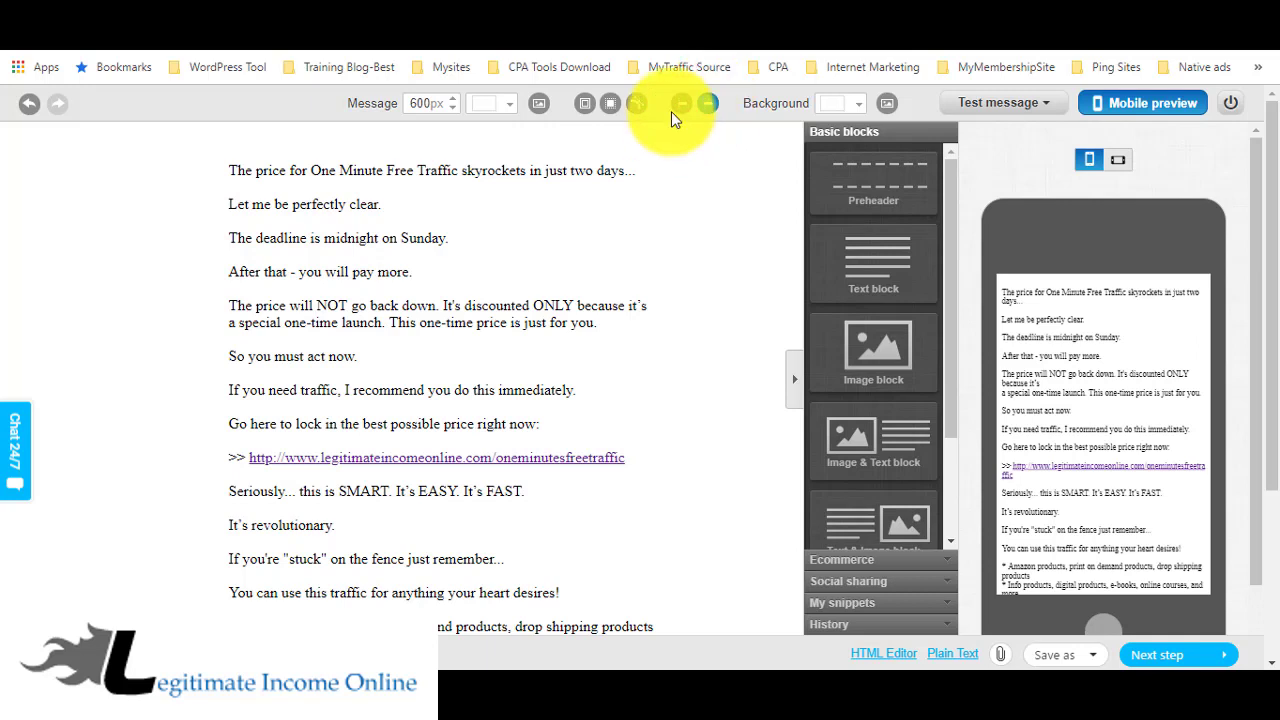
click(678, 103)
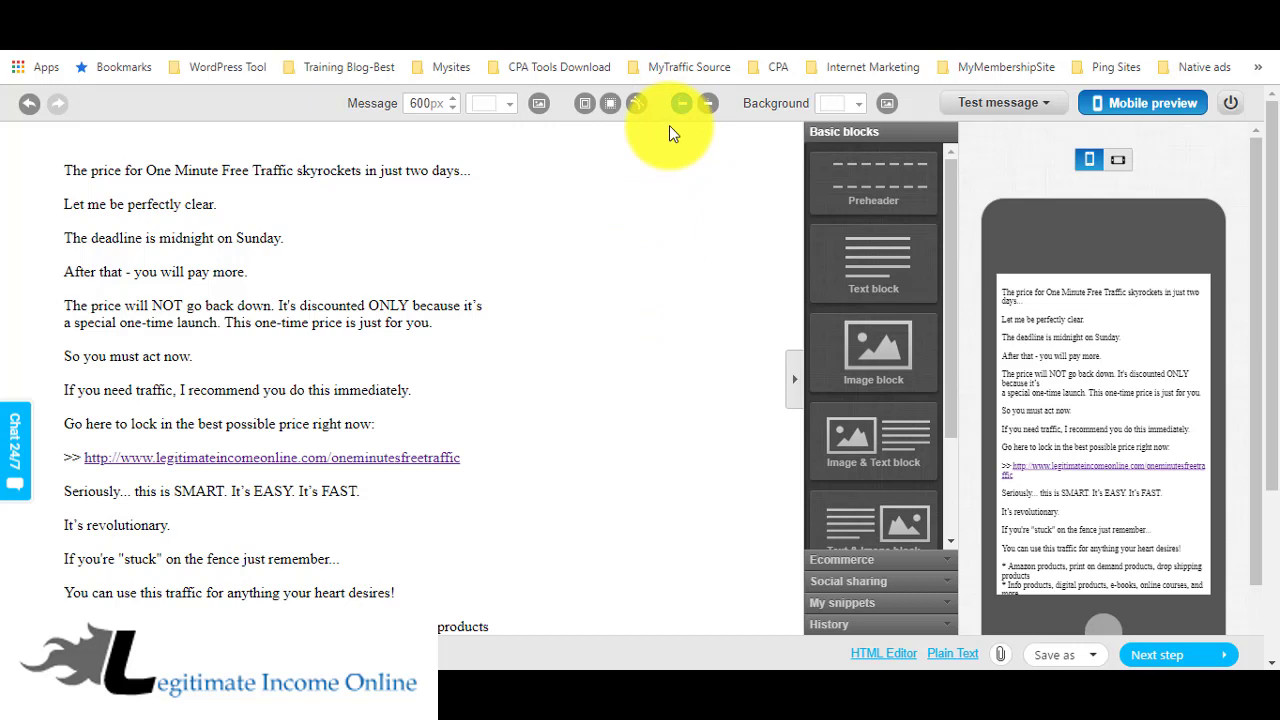
Step: Add a solid 1 px border on all sides of the message
click(607, 104)
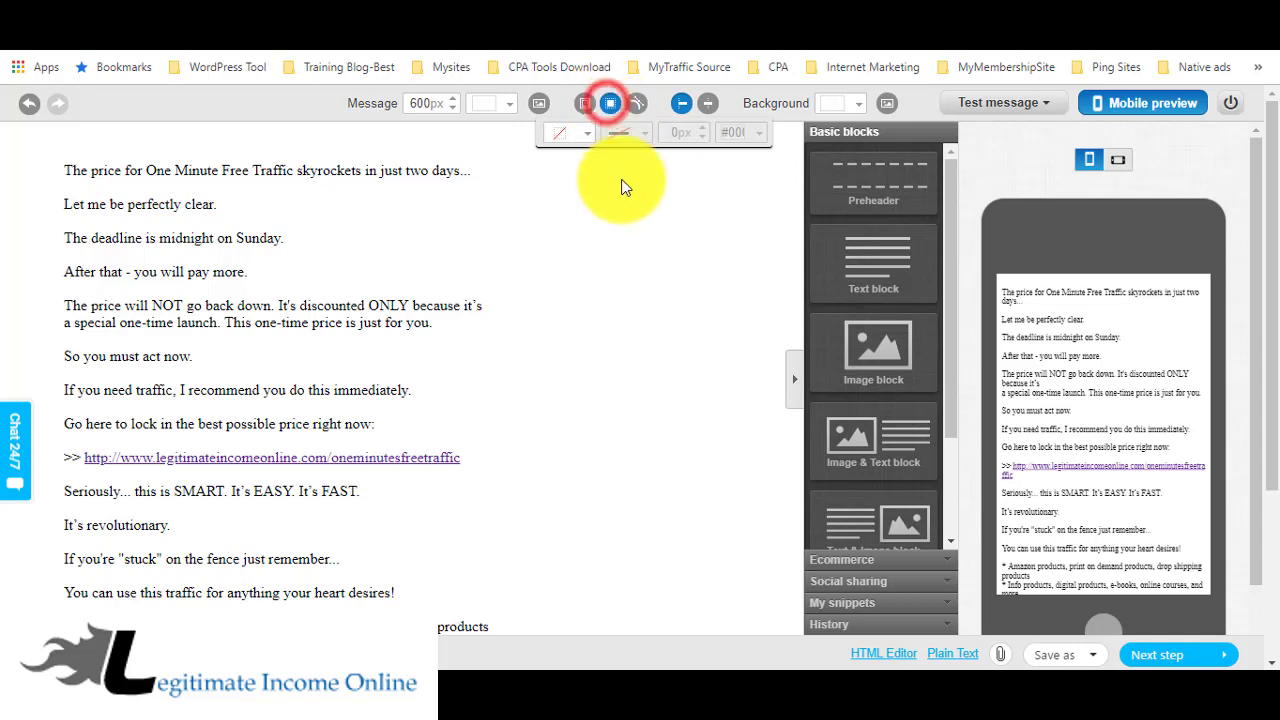
click(586, 133)
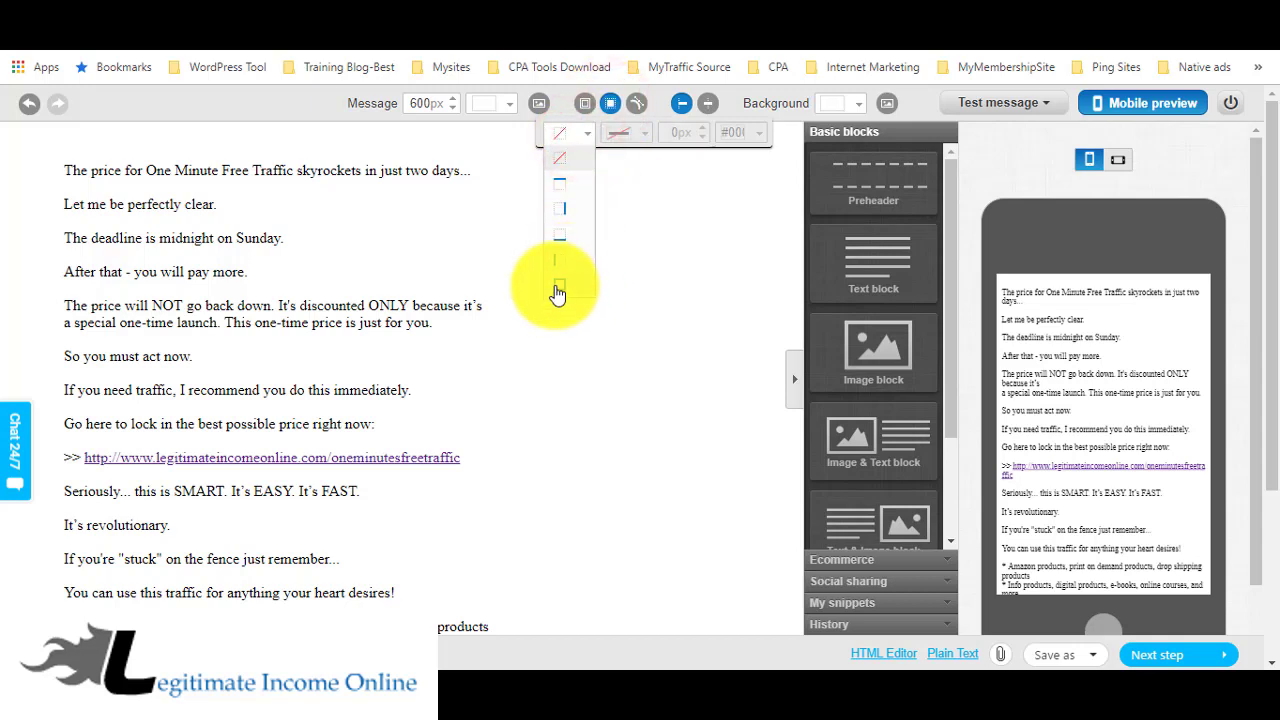
click(558, 284)
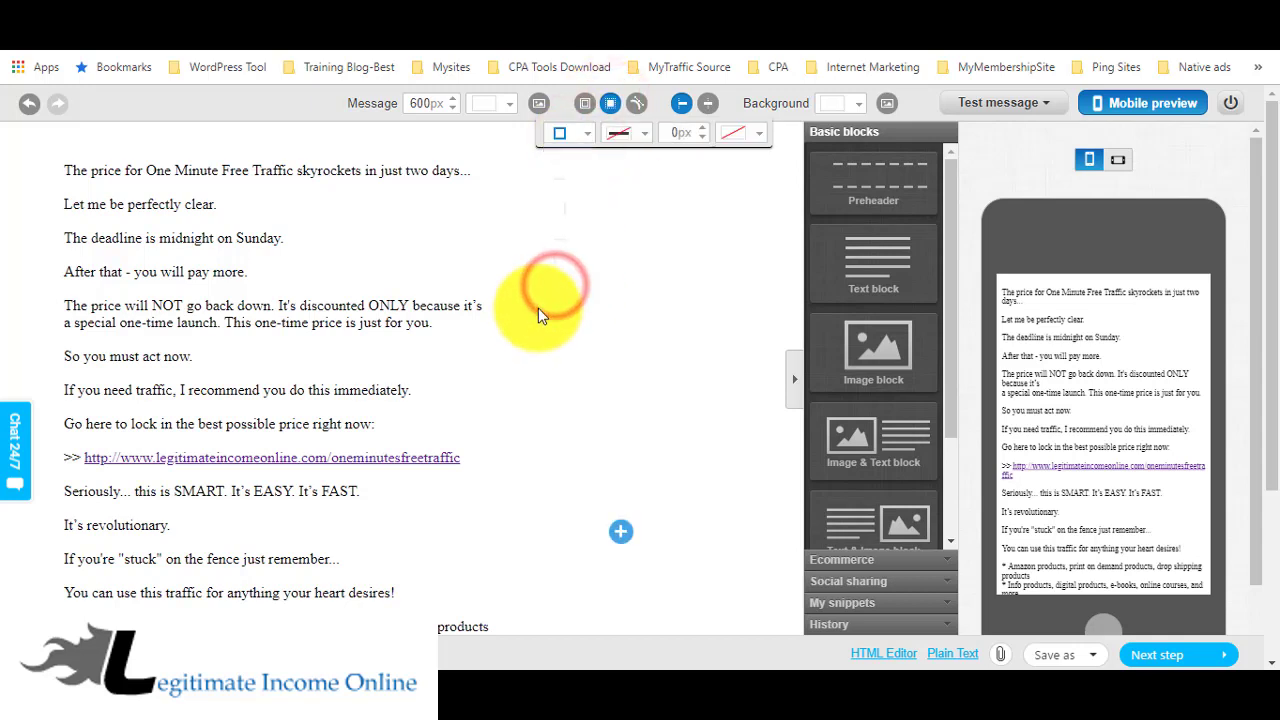
click(628, 134)
click(636, 188)
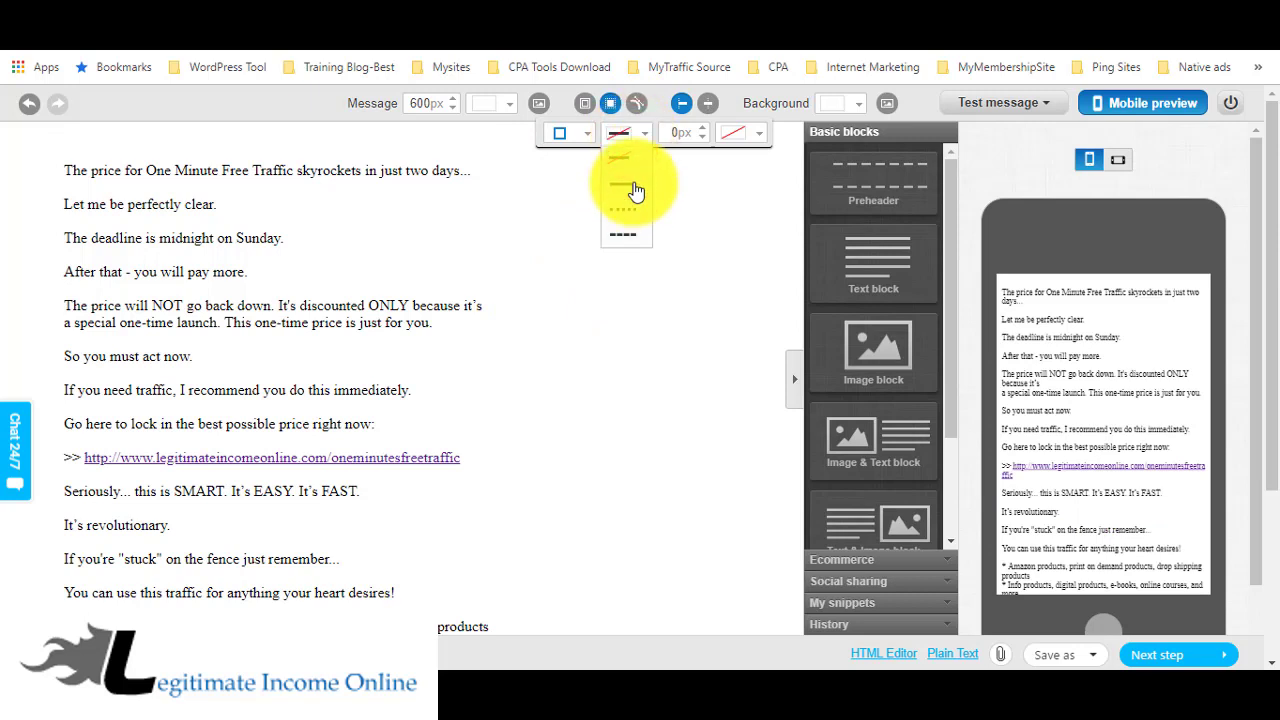
click(636, 188)
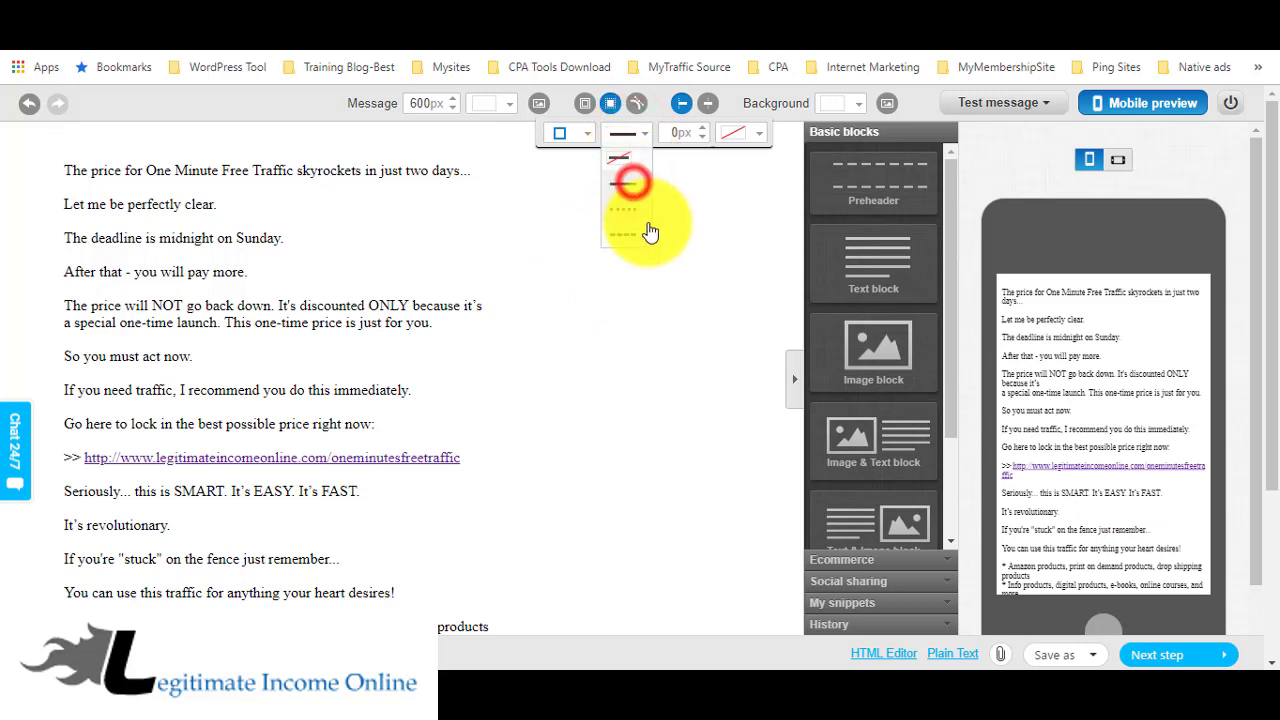
click(706, 132)
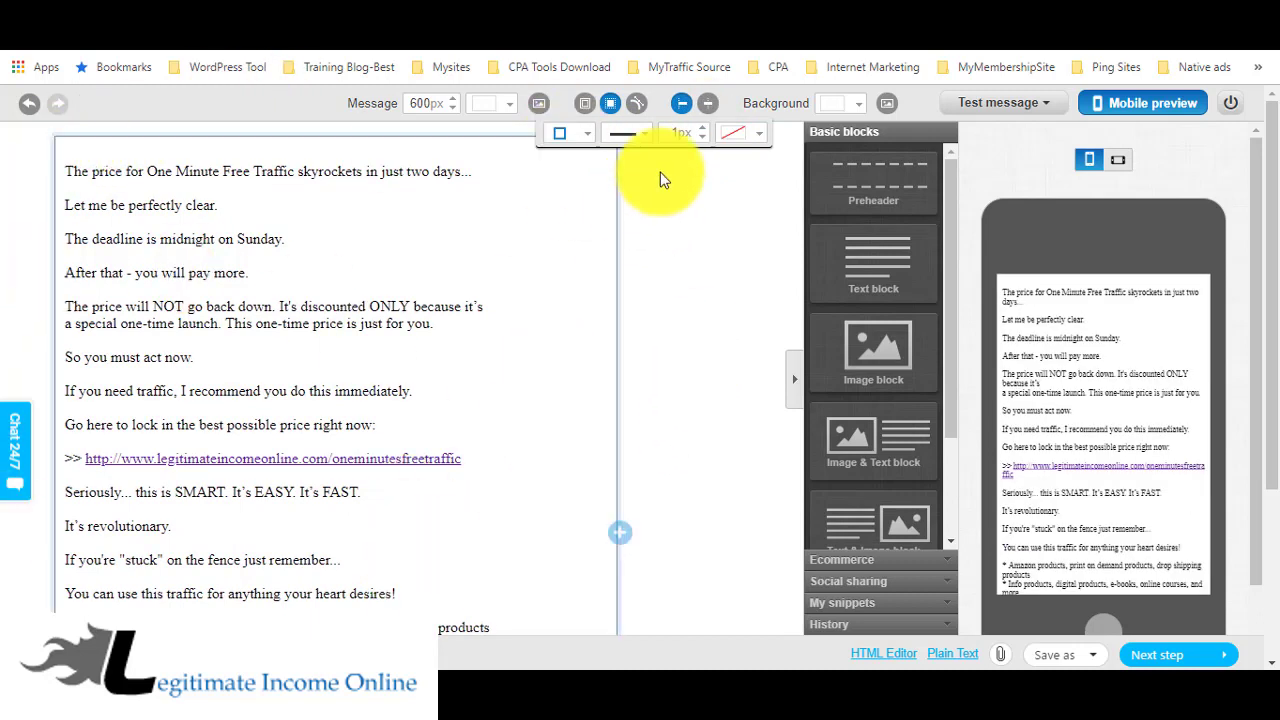
click(702, 322)
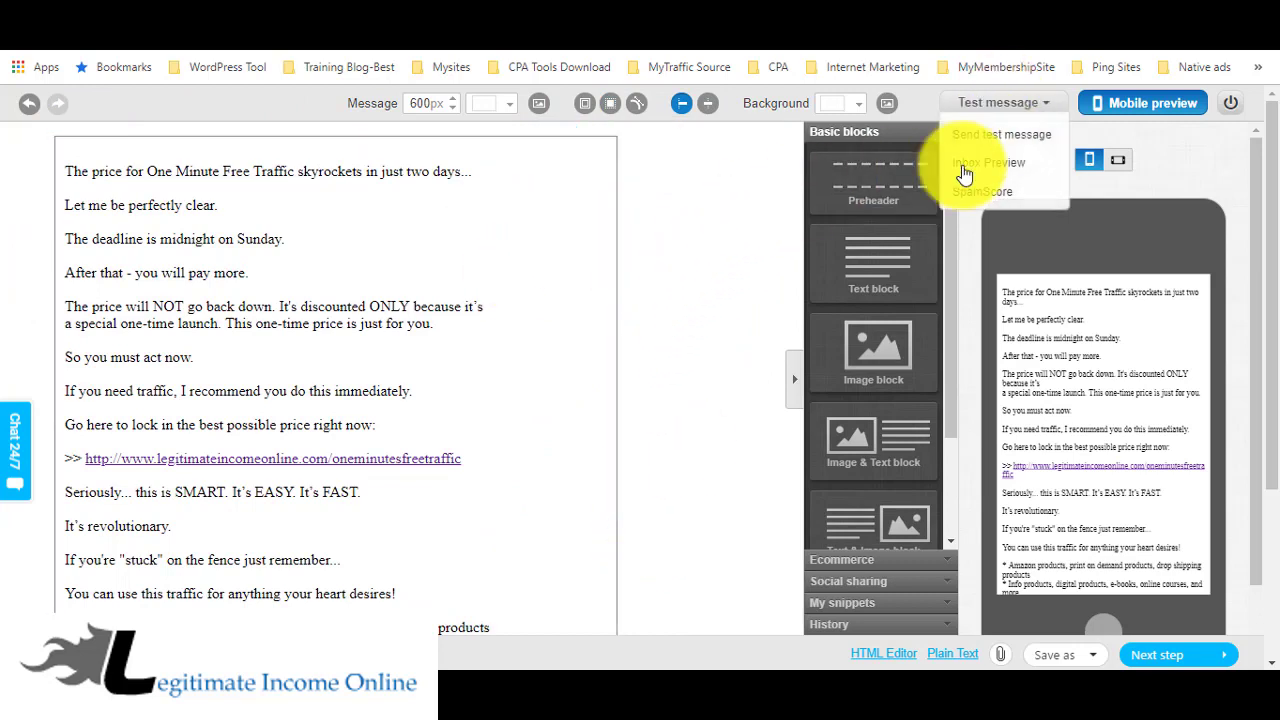
Step: Run the SpamScore test on the message, review its results and close the report
mouse_move(1028, 103)
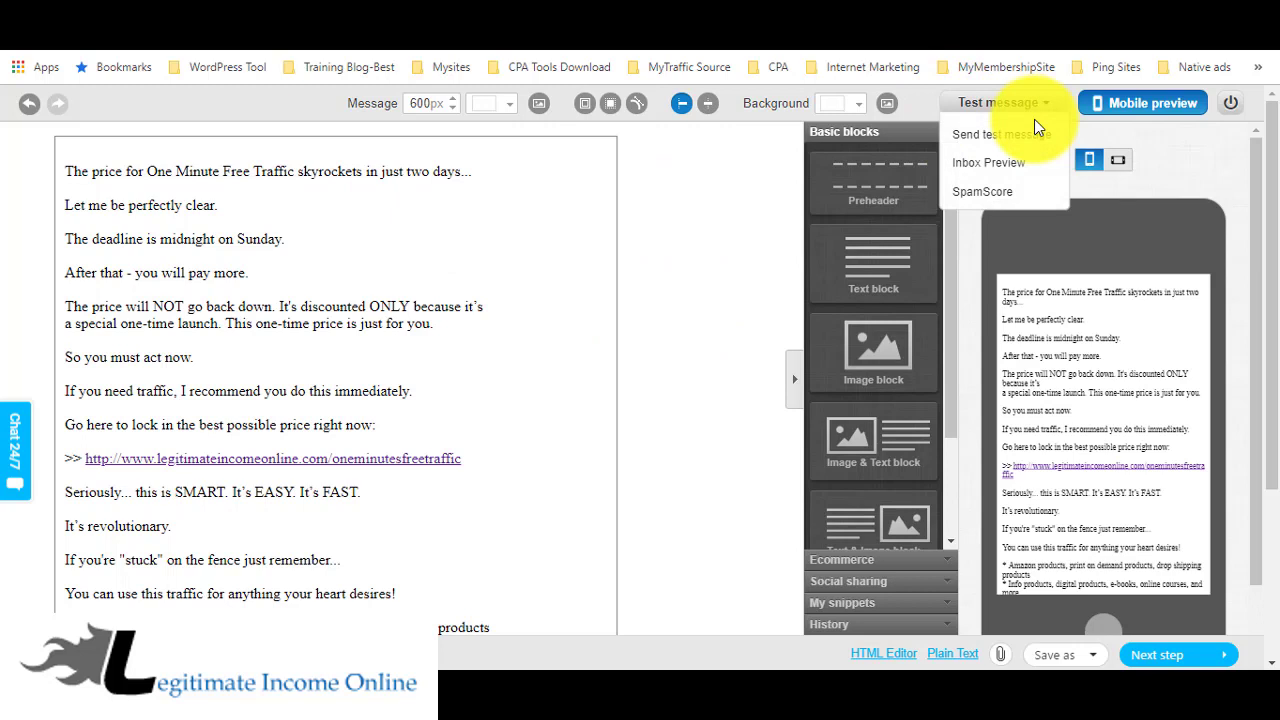
click(990, 195)
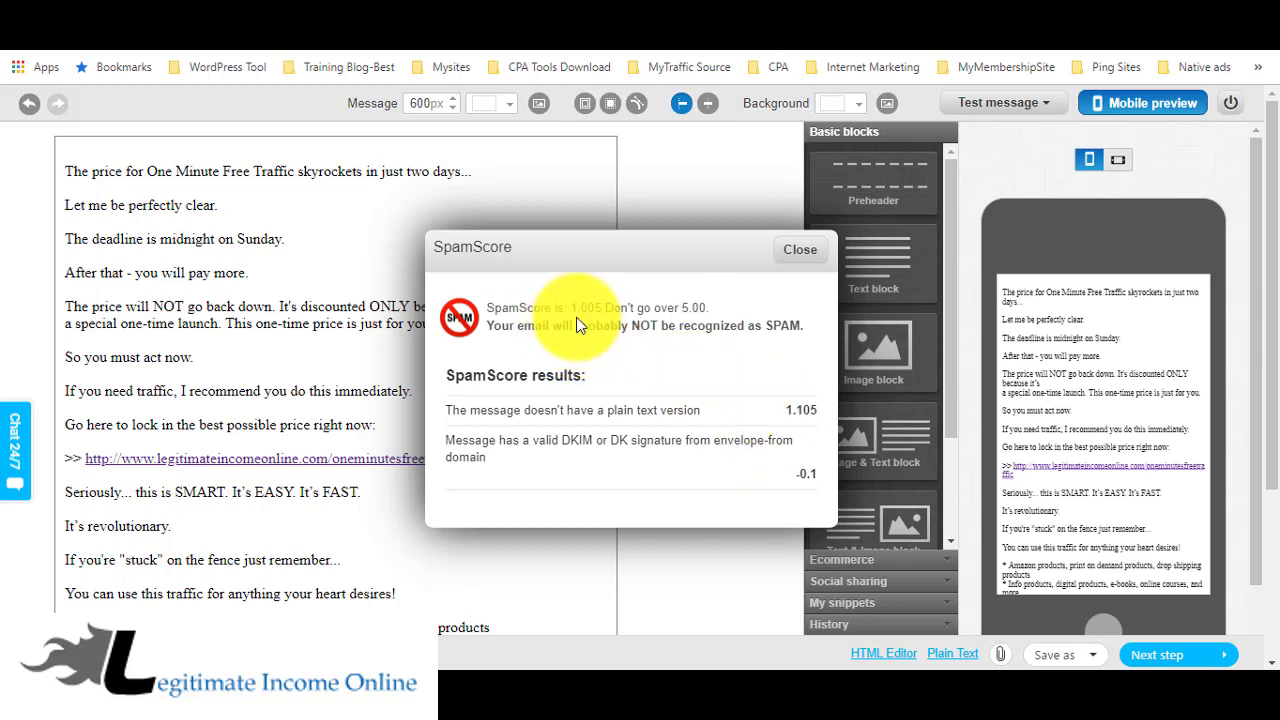
click(786, 250)
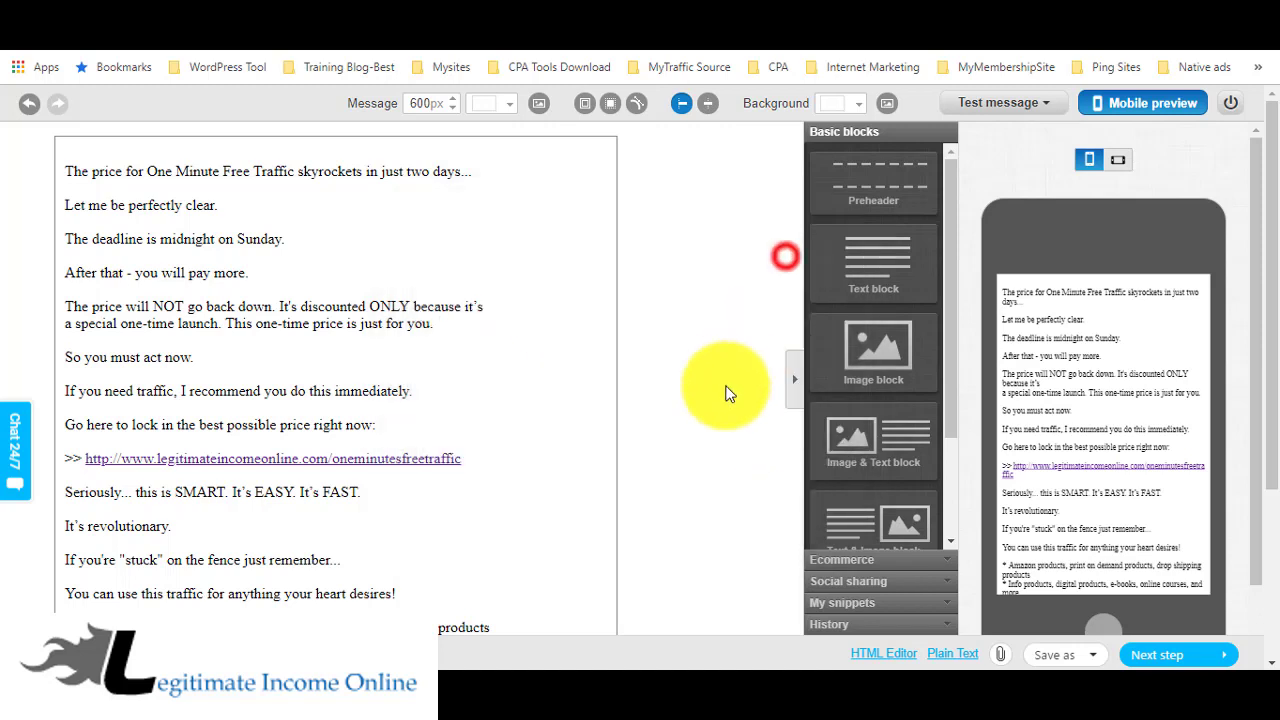
Step: Generate the plain text version of the message from its HTML content and review the converted text
click(940, 660)
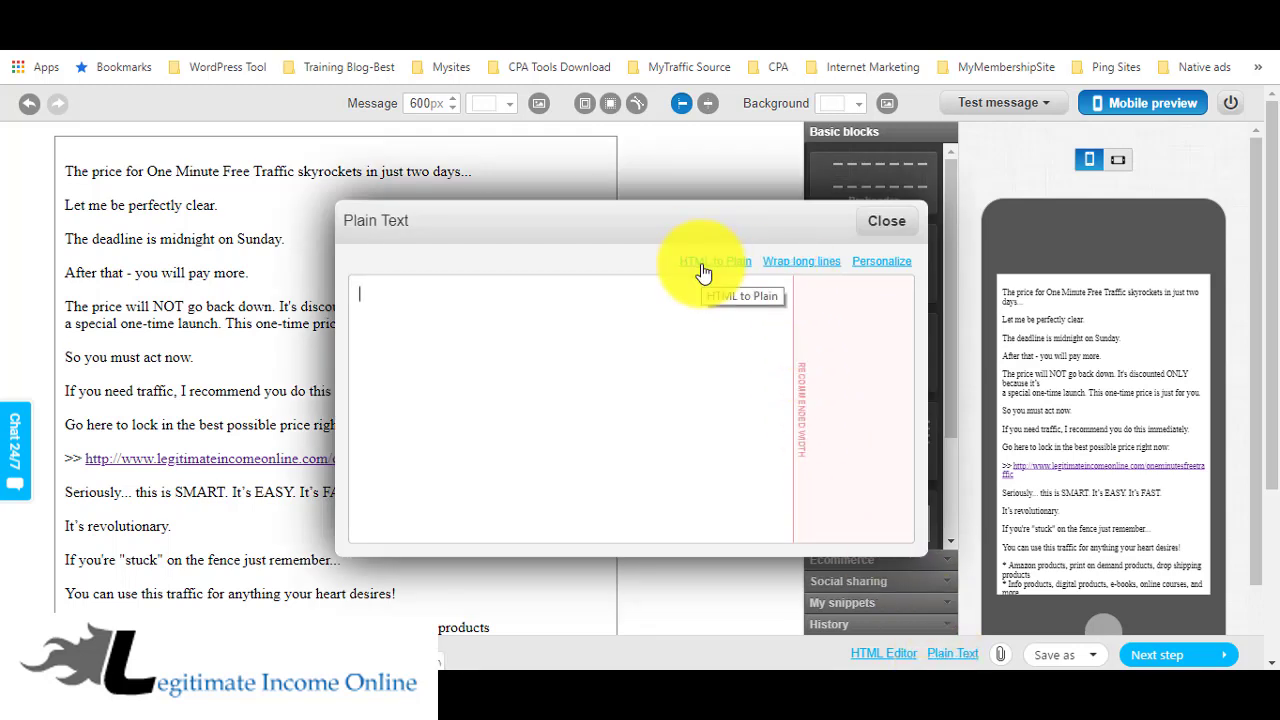
click(702, 268)
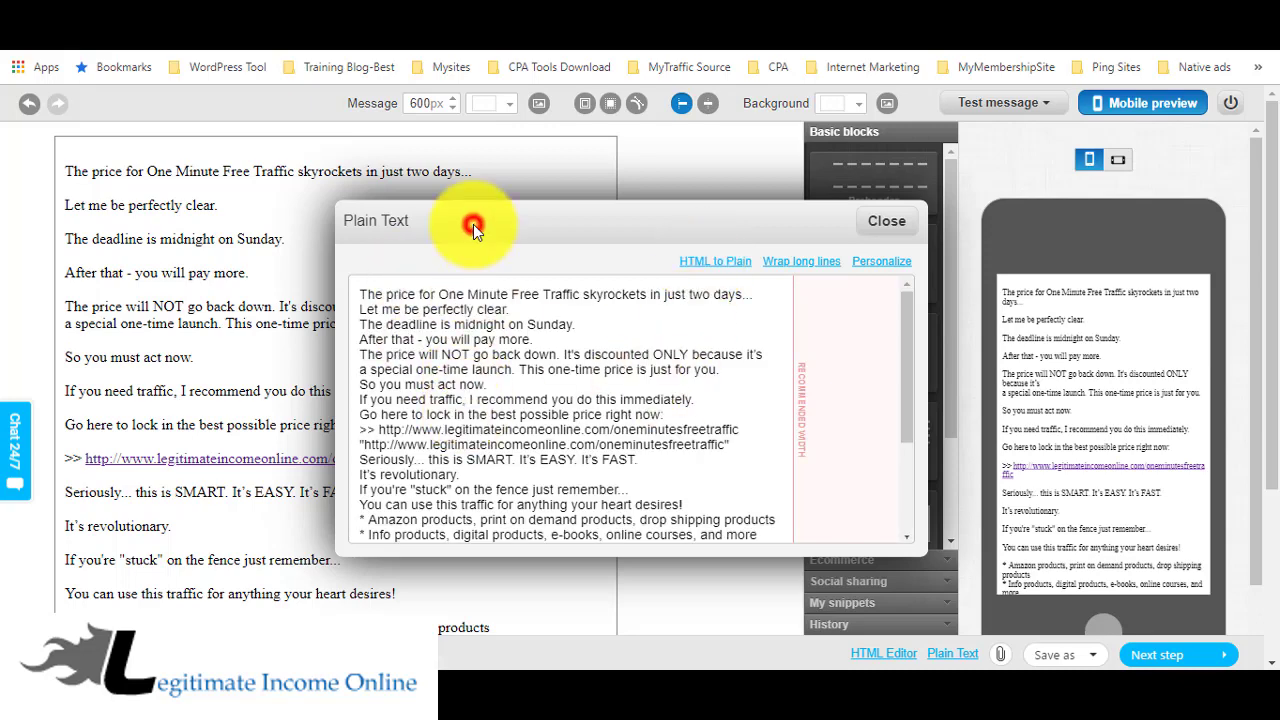
scroll(719, 482, down, 3)
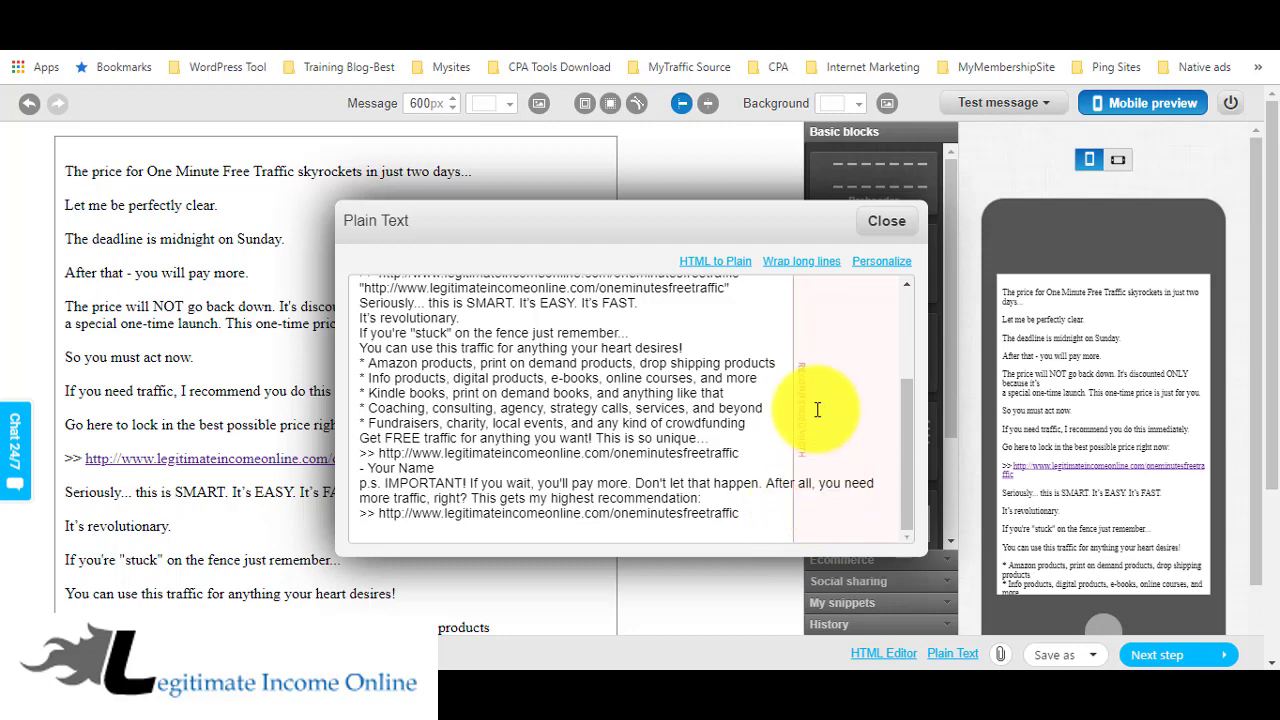
scroll(791, 410, down, 3)
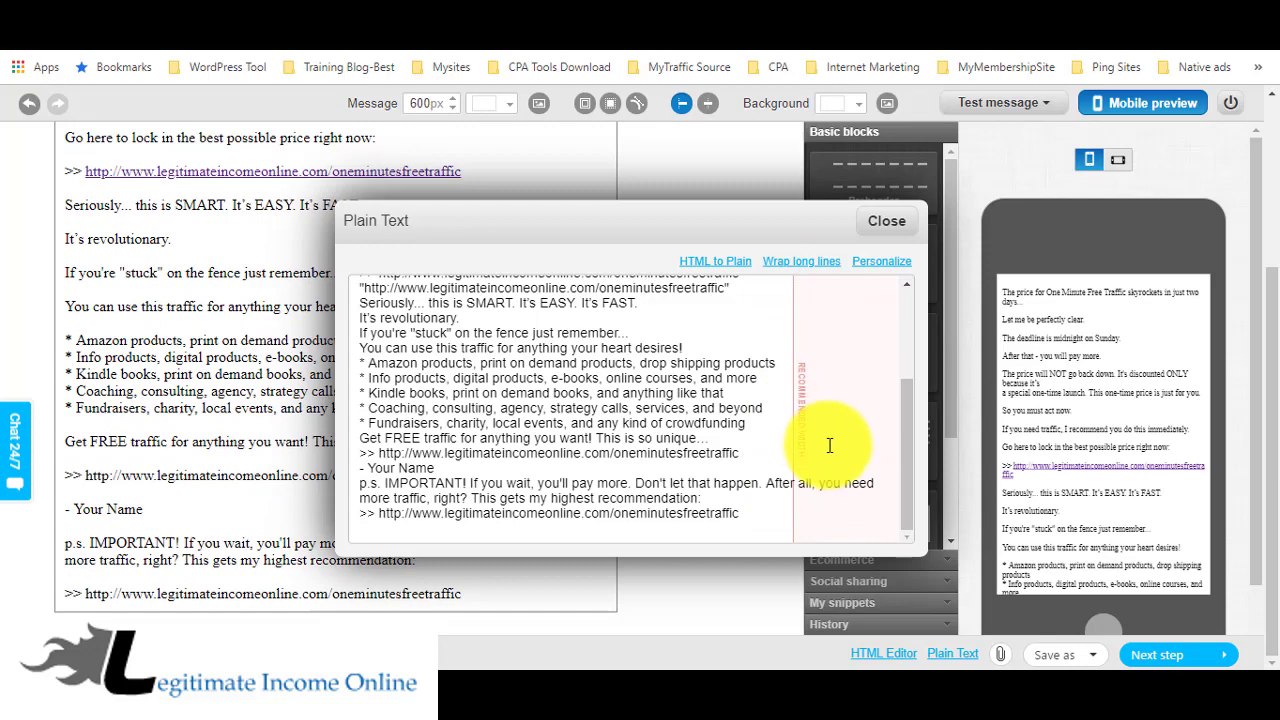
scroll(829, 445, up, 5)
scroll(788, 294, down, 3)
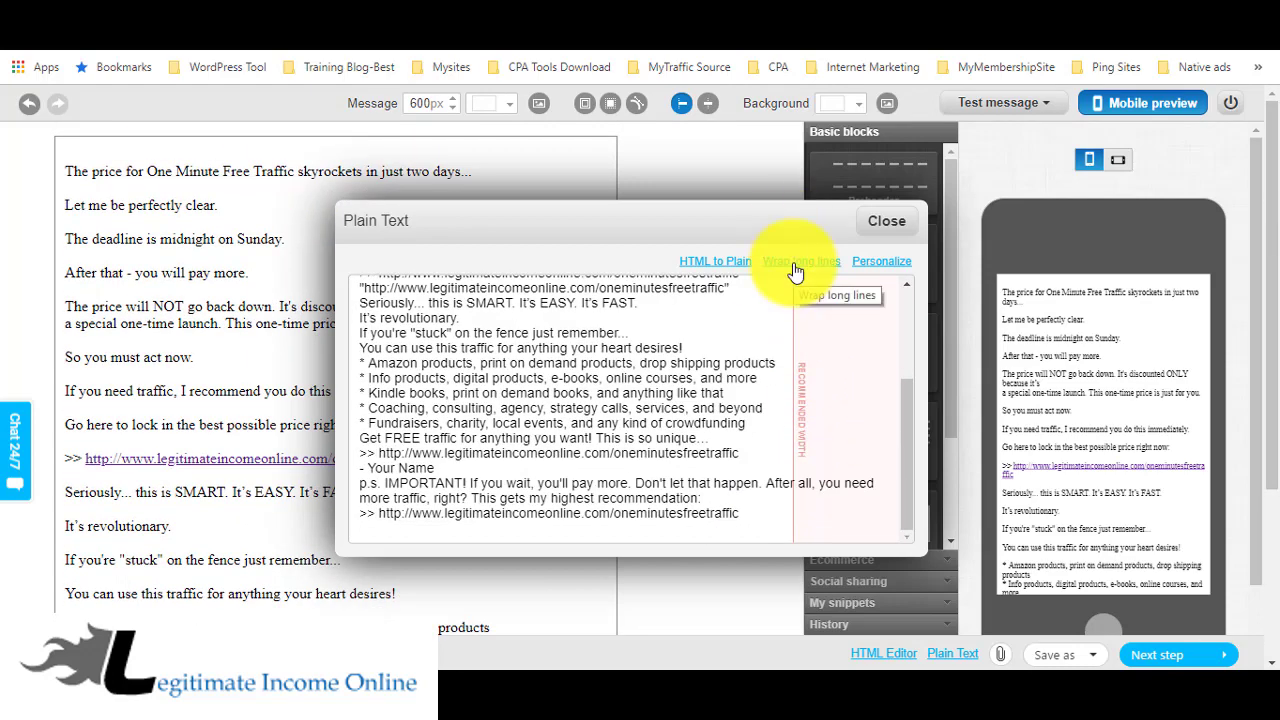
Step: Wrap the long lines of the plain text version to the recommended width and return to the message editor
click(796, 268)
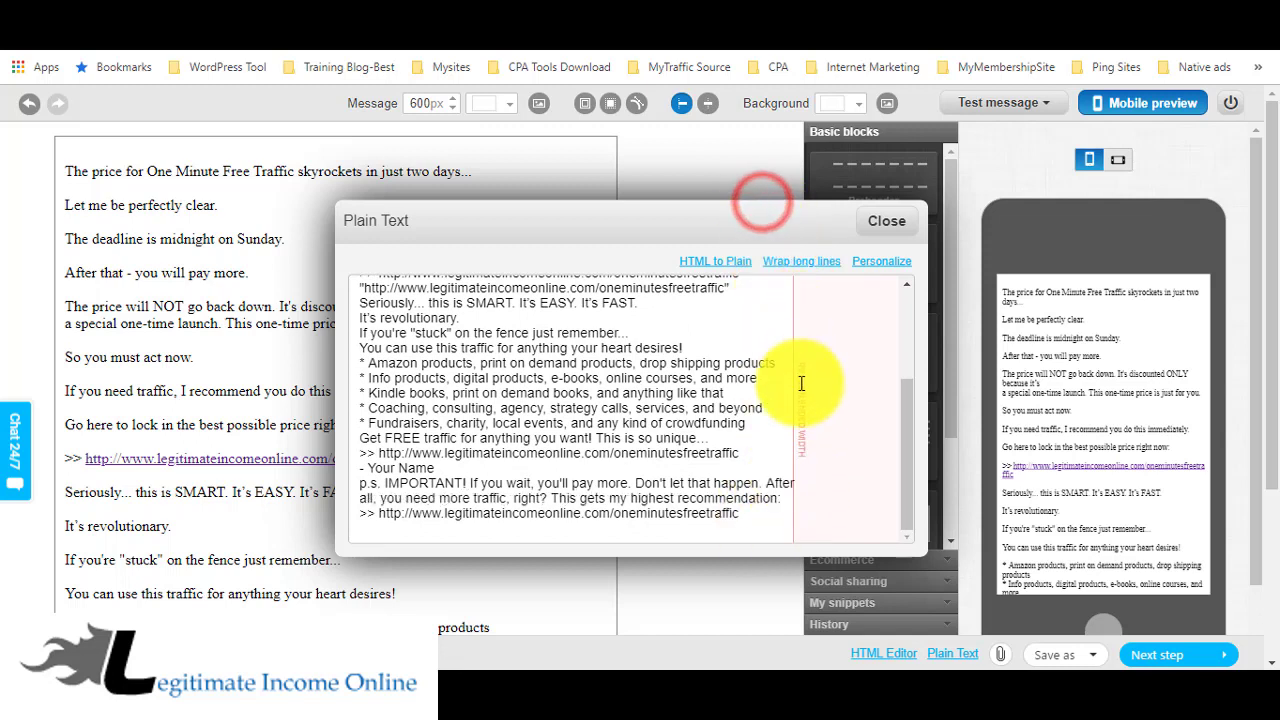
click(880, 260)
click(878, 228)
click(880, 224)
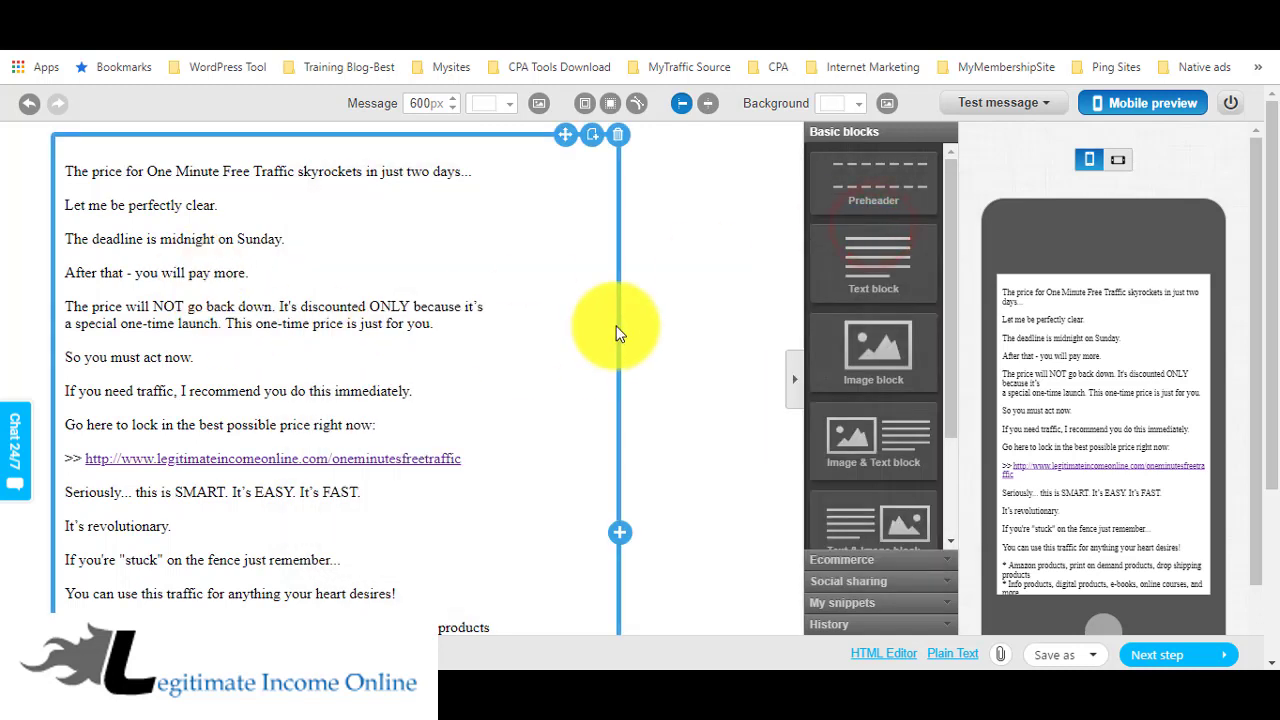
Step: Recheck the SpamScore with the plain text version in place, and close the report
mouse_move(1000, 102)
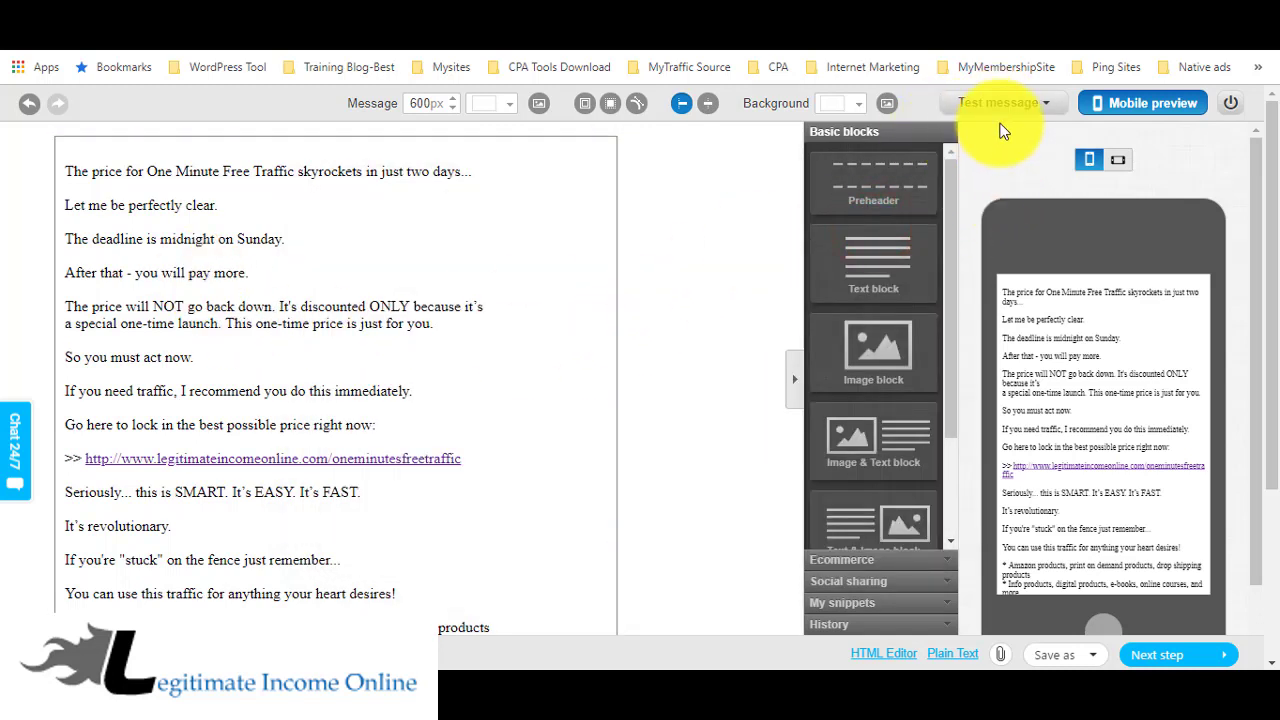
click(992, 192)
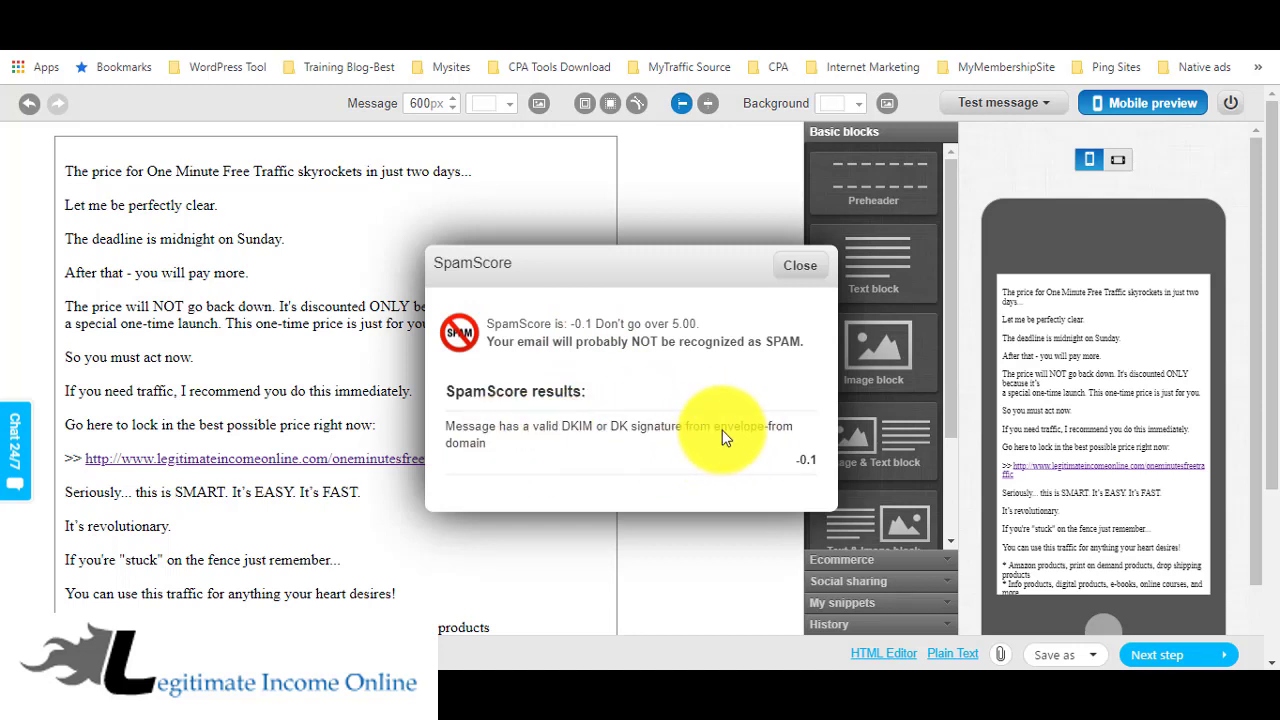
click(802, 268)
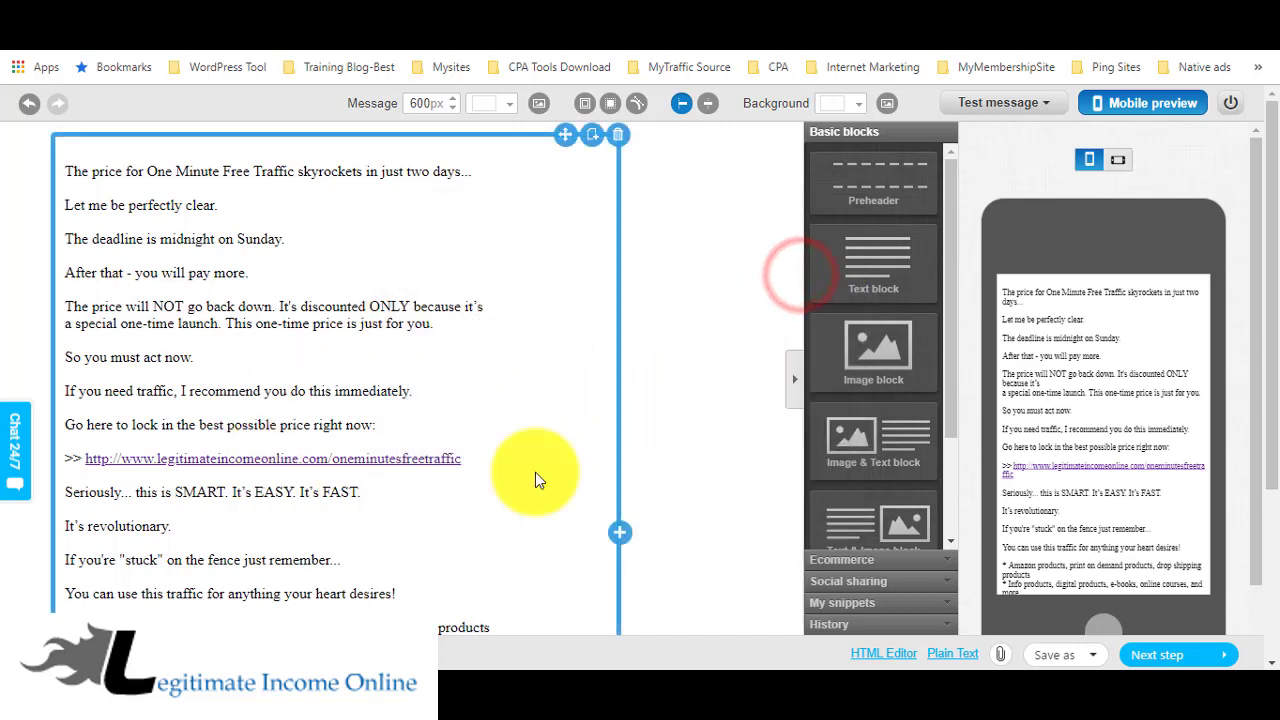
Step: Continue to the recipients stage, include the 50dollaraday list and review the recipient selection
click(1163, 657)
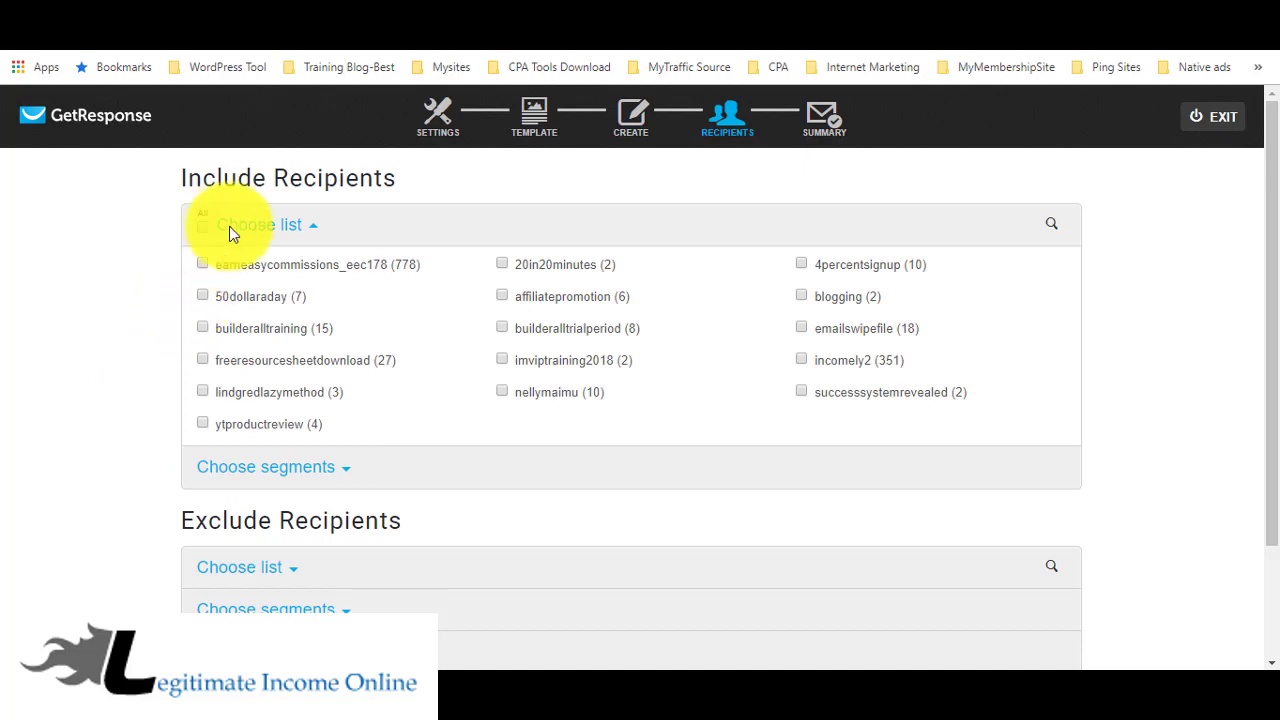
click(202, 296)
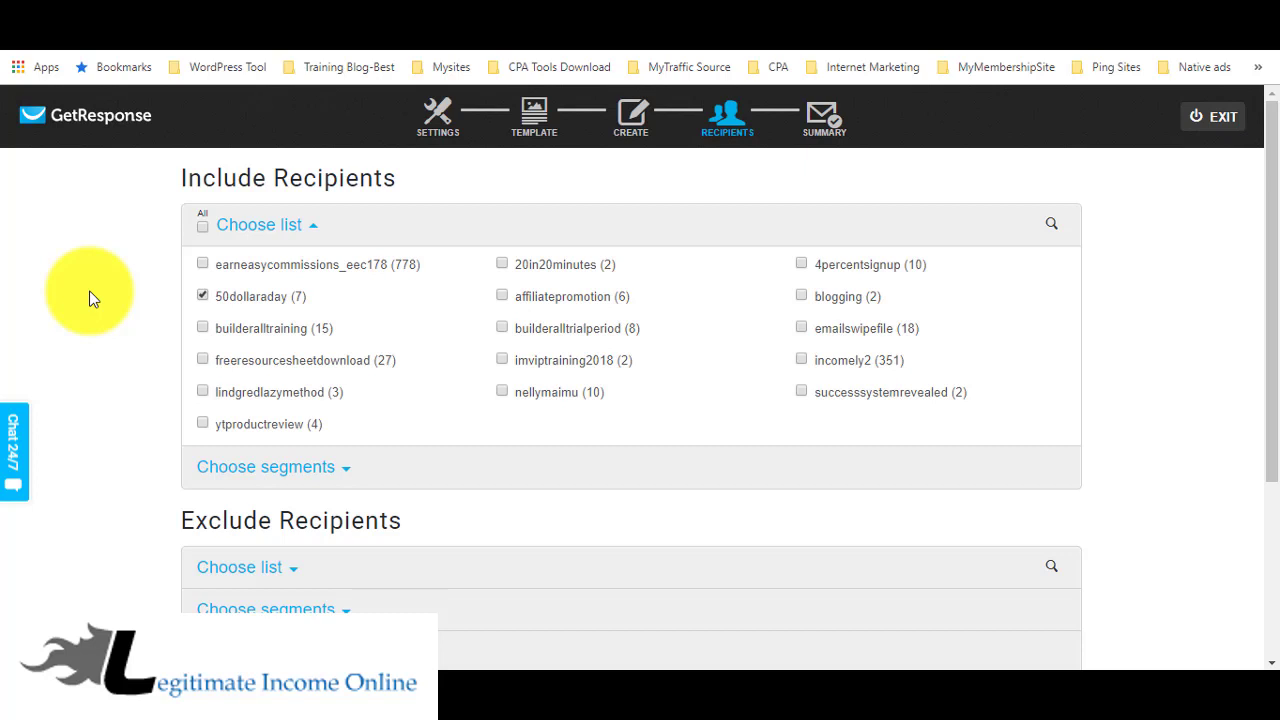
scroll(90, 298, down, 3)
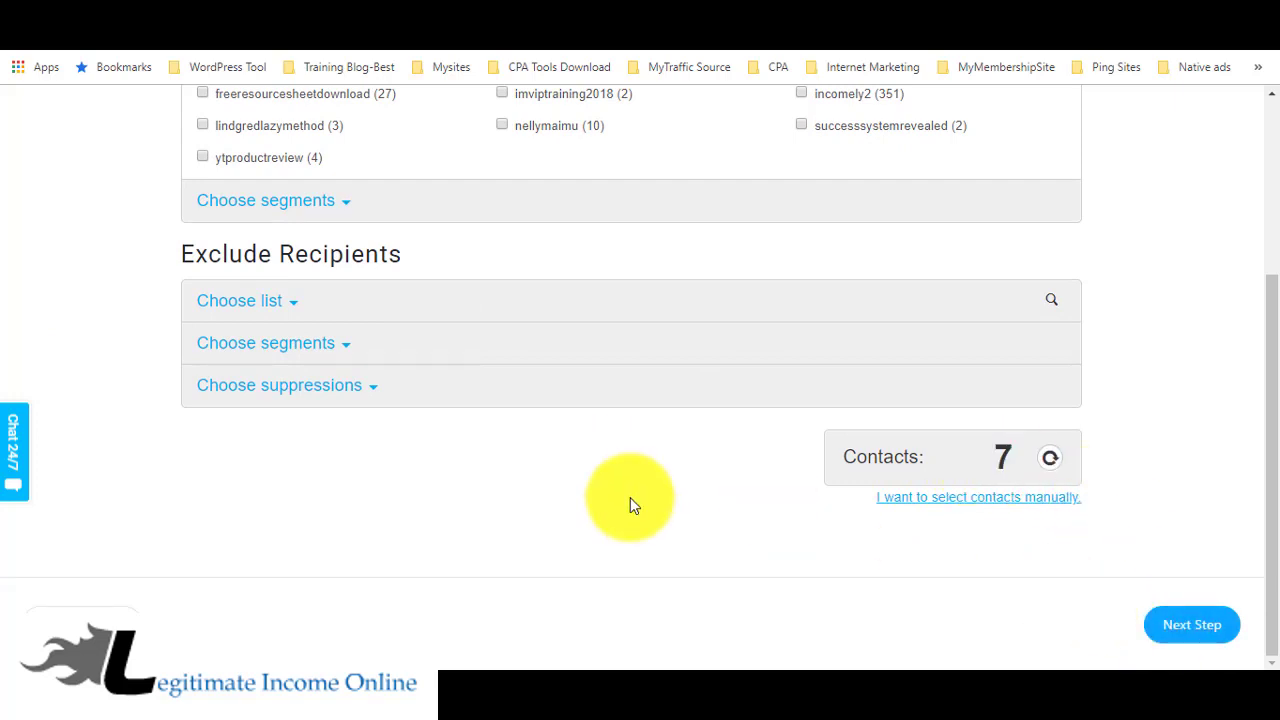
Step: Check the 50dollaraday recipient selection, then continue to the summary stage and review the message summary
scroll(194, 337, up, 3)
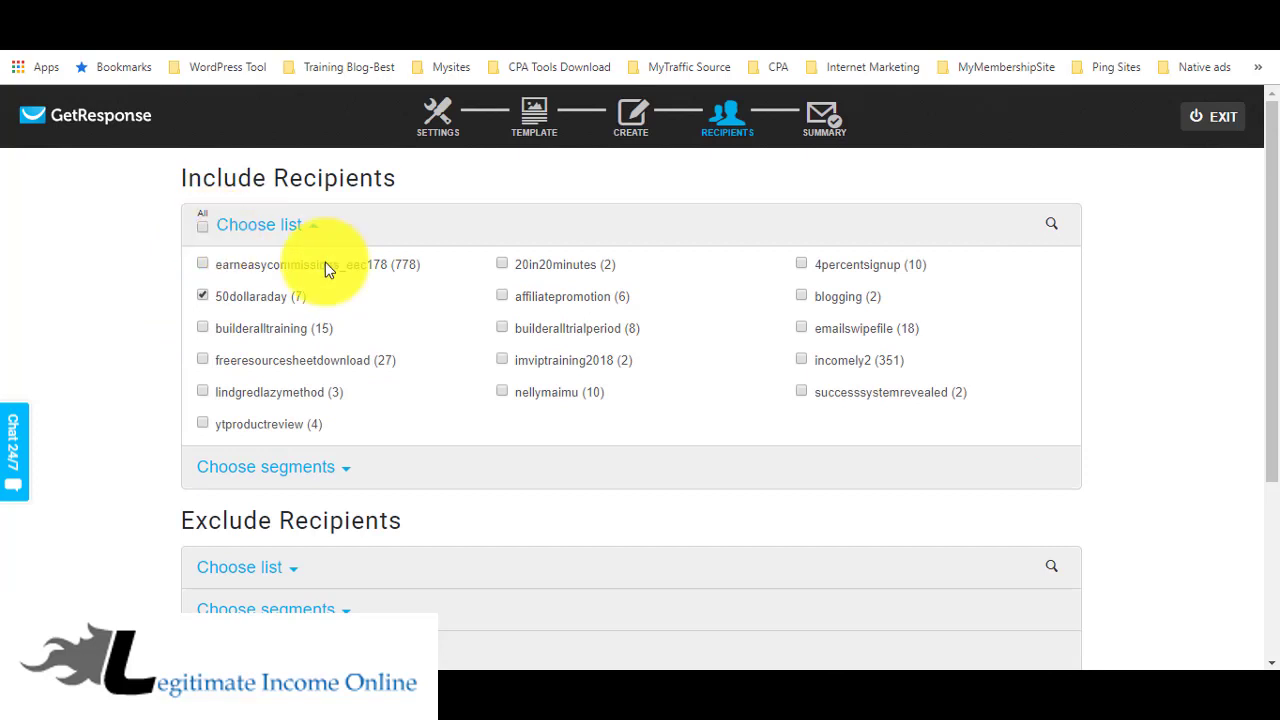
scroll(1086, 566, down, 3)
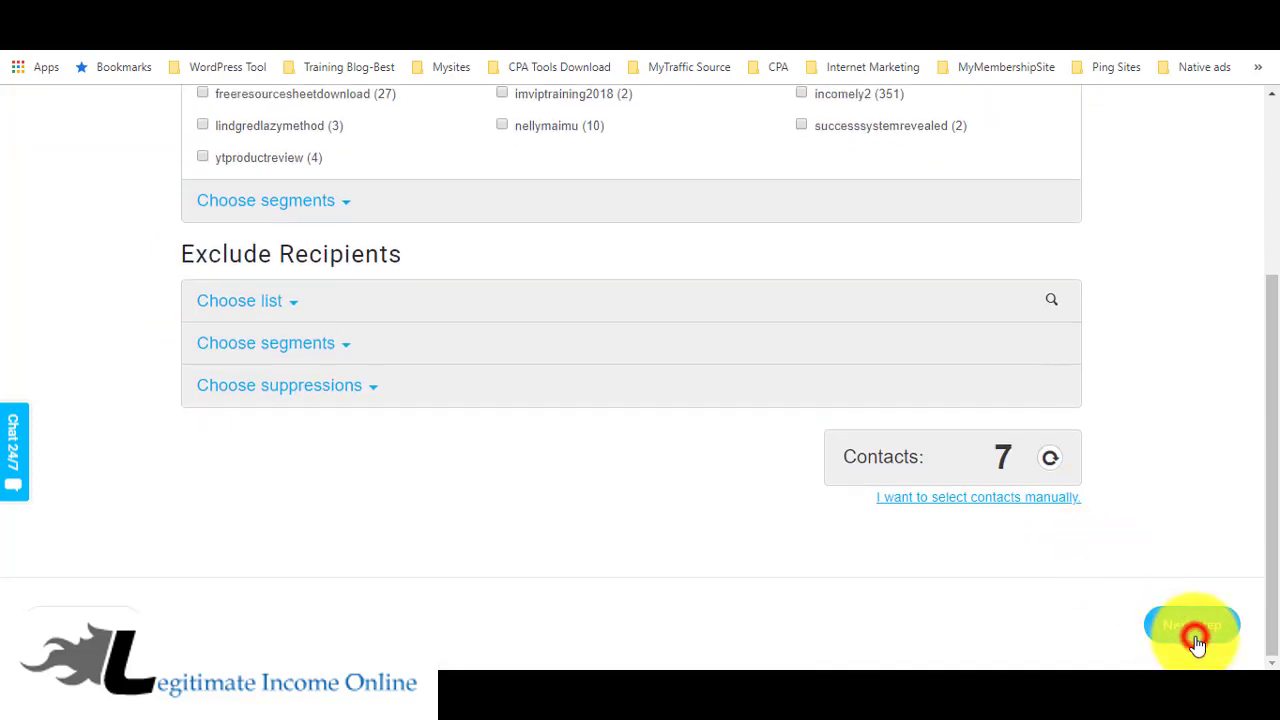
click(1196, 637)
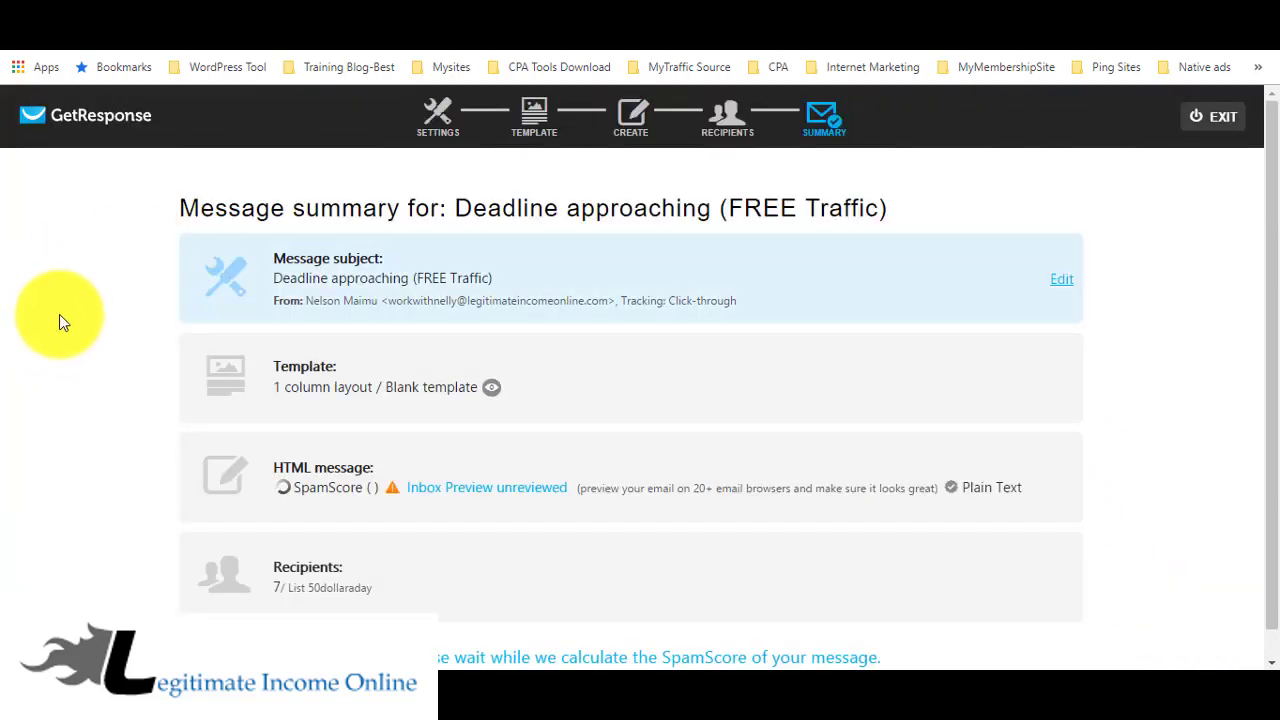
scroll(98, 266, down, 1)
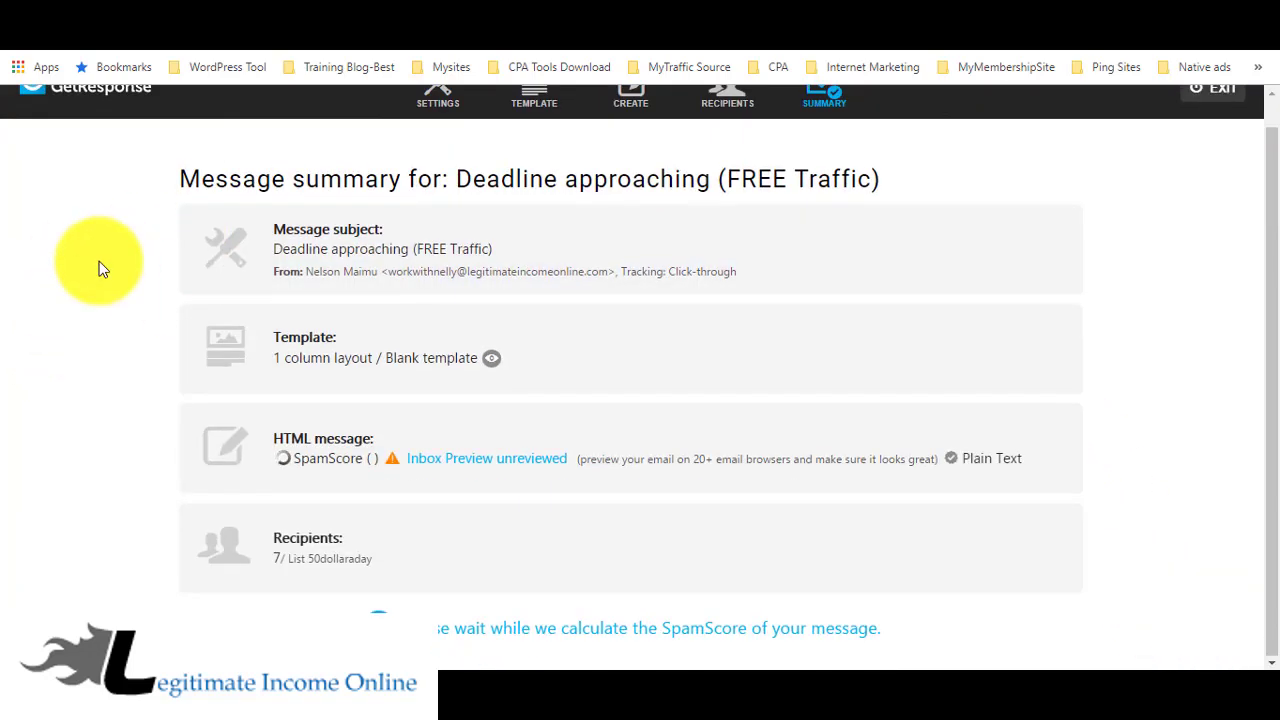
scroll(99, 261, down, 1)
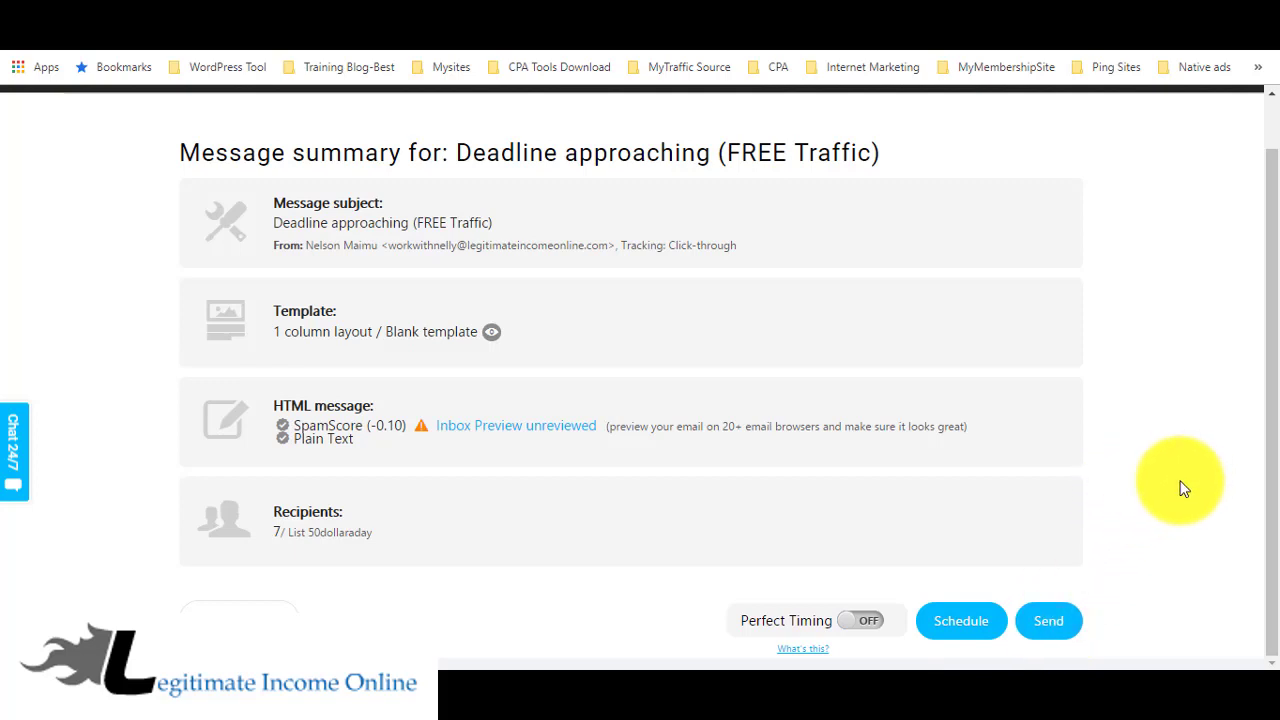
click(968, 612)
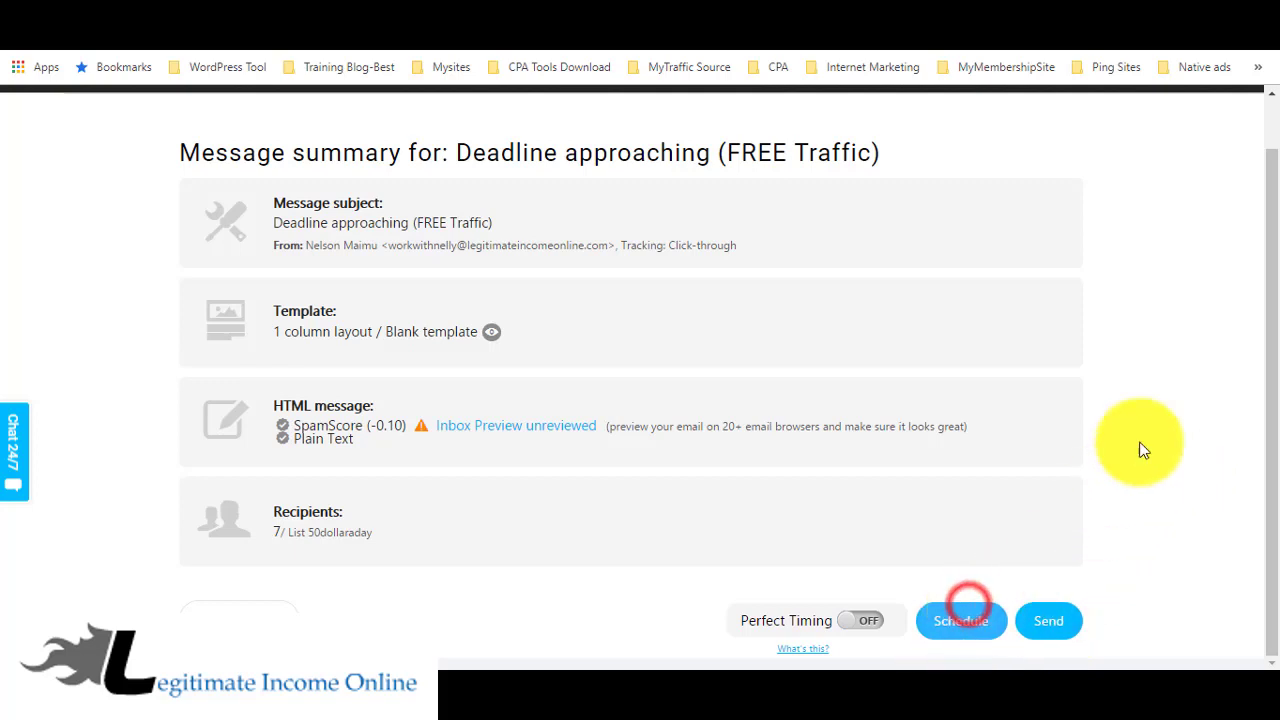
scroll(1141, 445, down, 3)
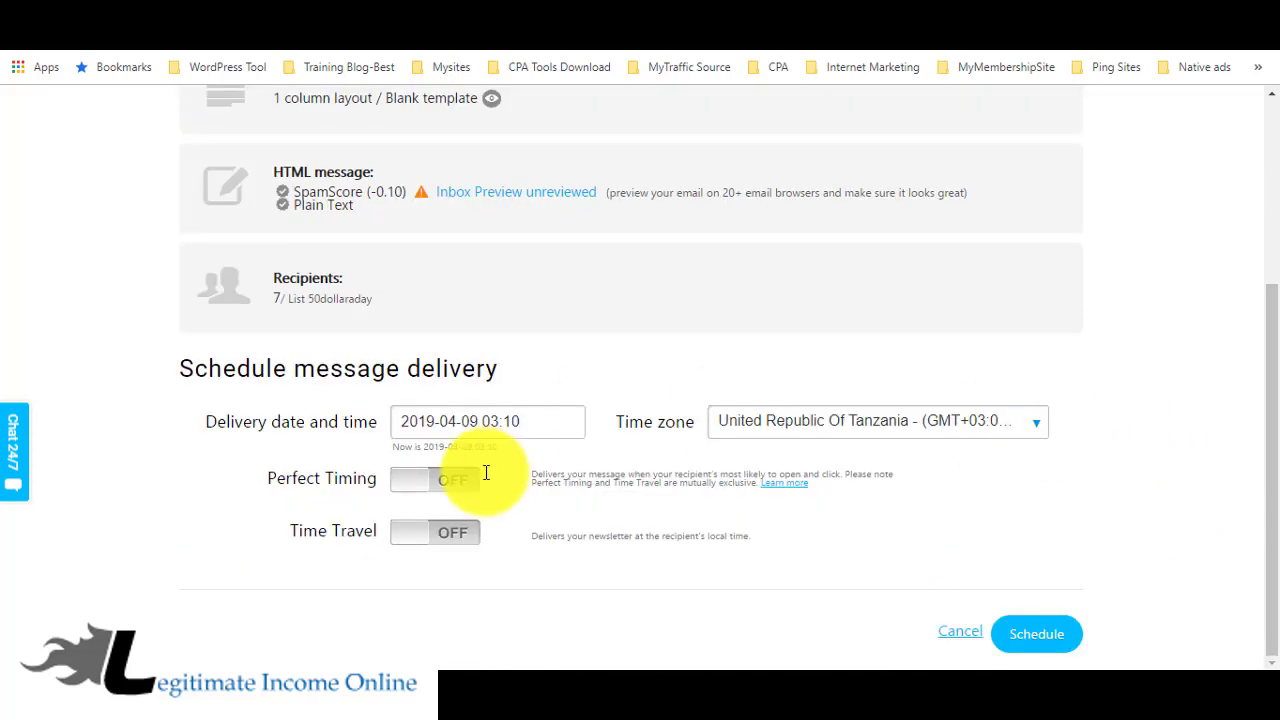
click(474, 421)
click(441, 428)
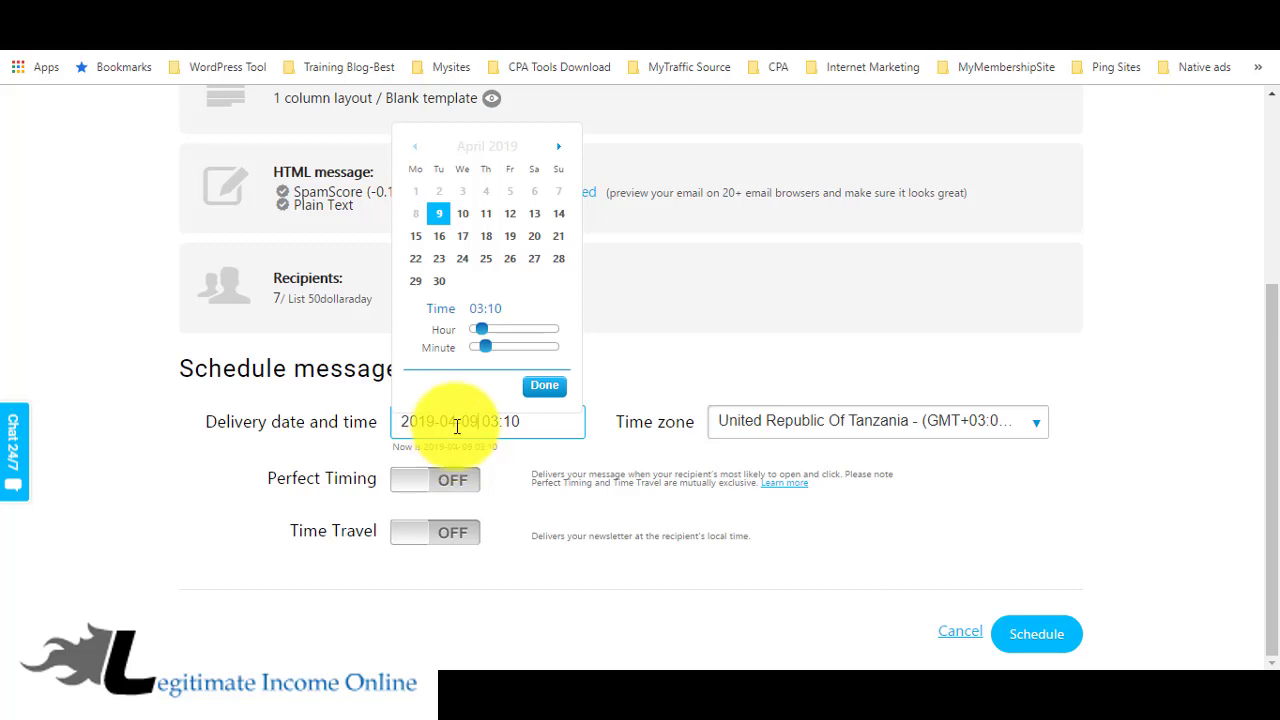
click(462, 213)
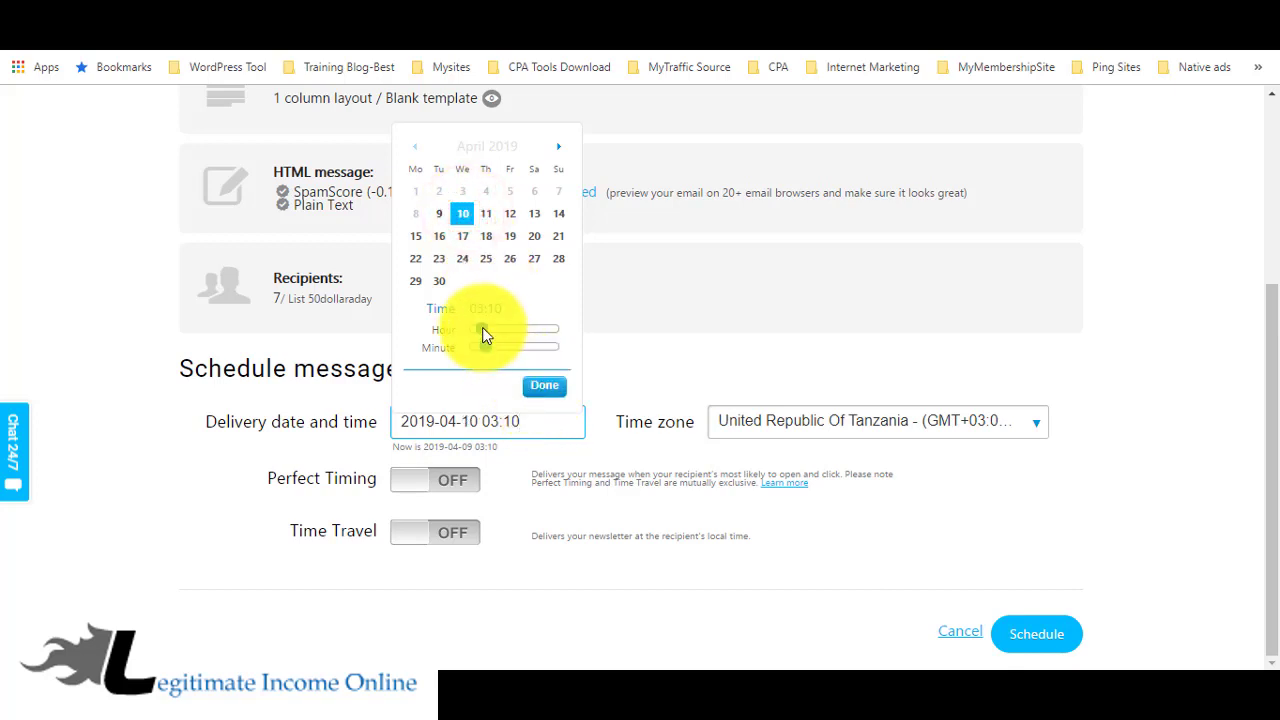
drag(482, 327, 466, 360)
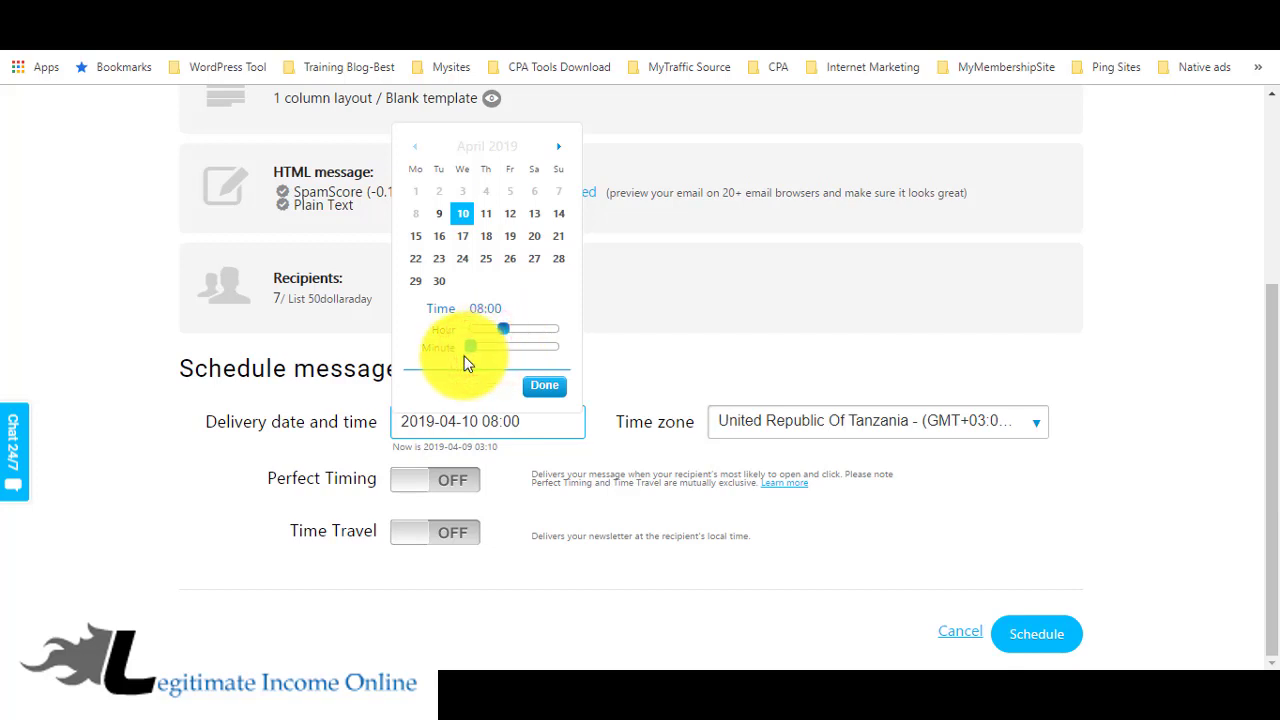
click(556, 382)
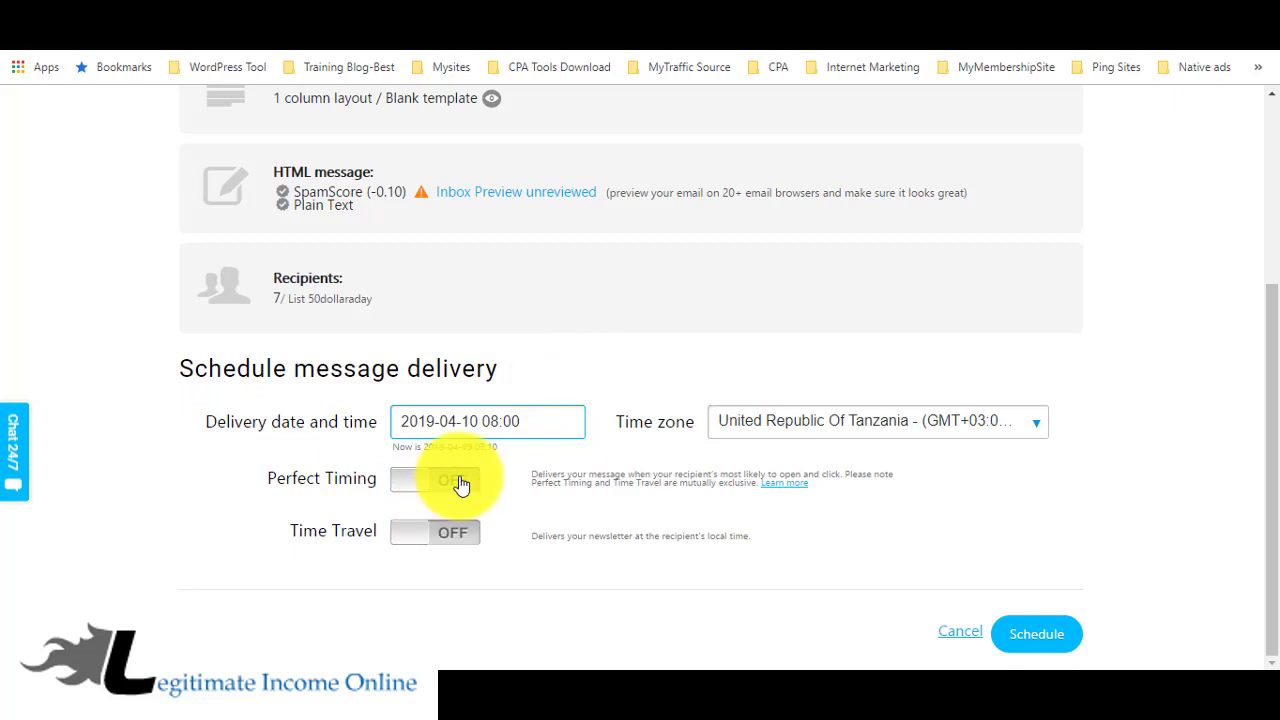
Step: Turn on Time Travel for the scheduled delivery and review the recipients' time zones on the world map
click(459, 540)
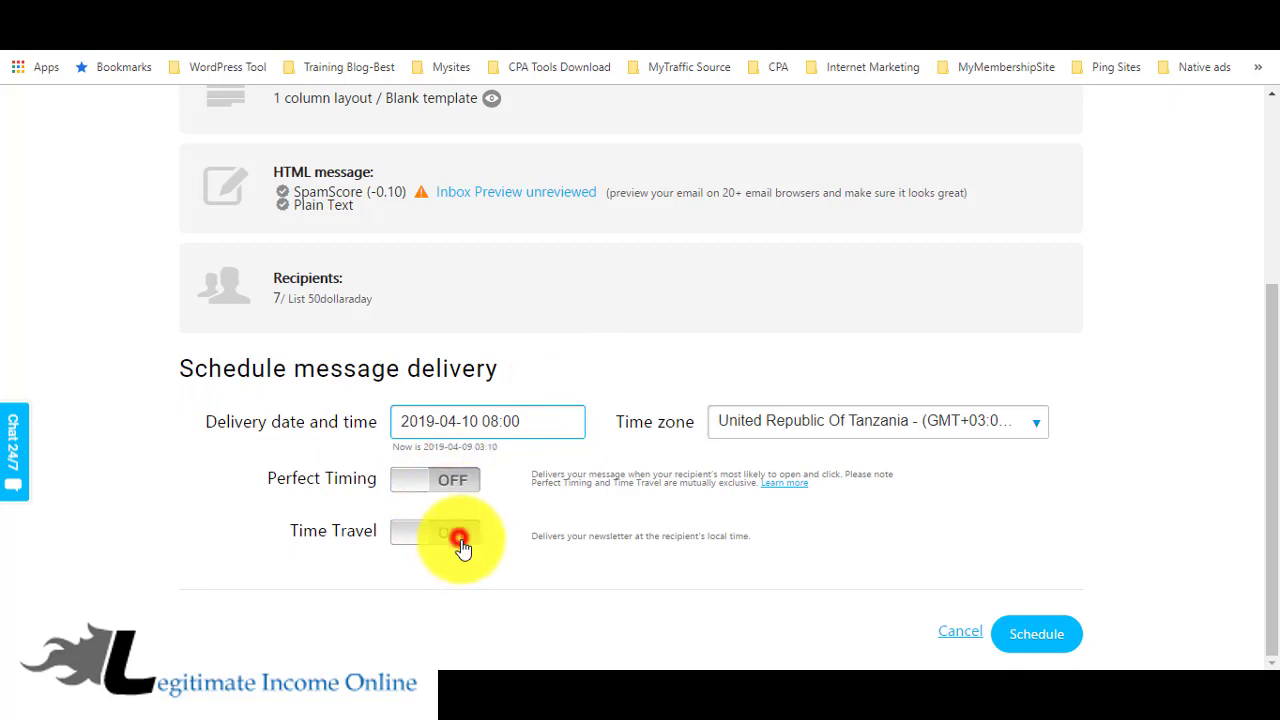
scroll(220, 490, down, 3)
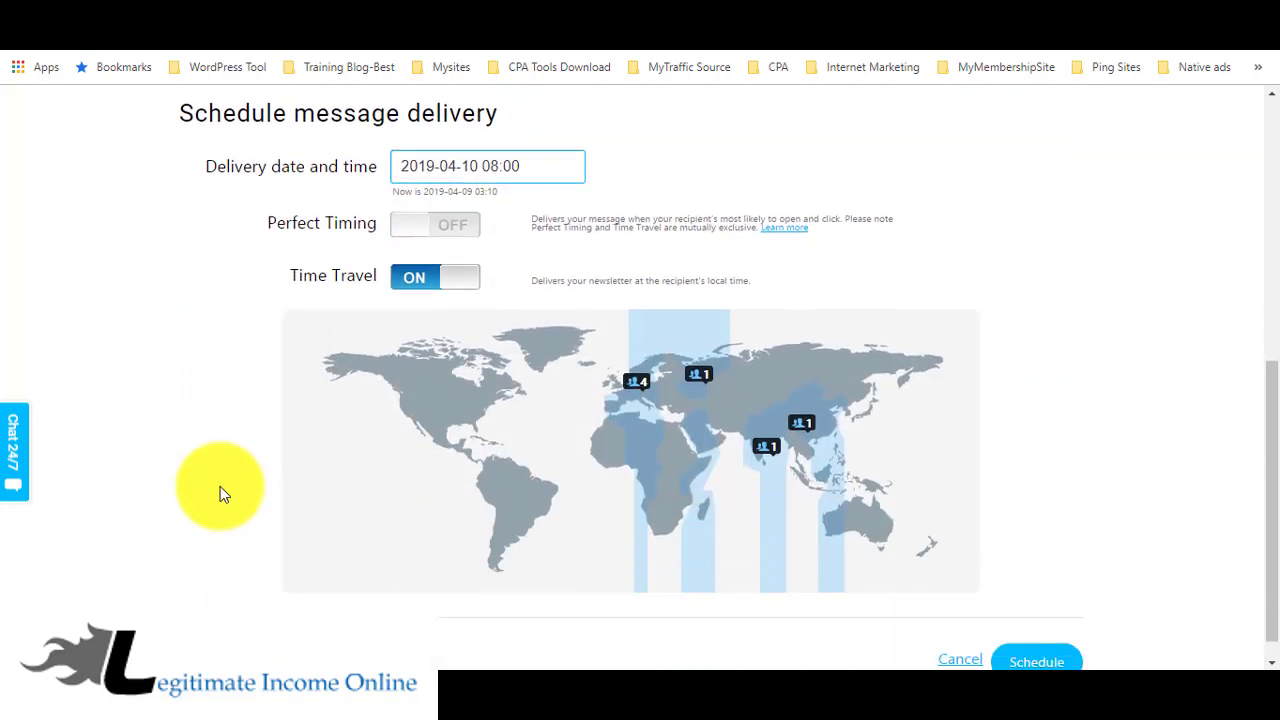
scroll(220, 486, up, 3)
scroll(220, 486, down, 1)
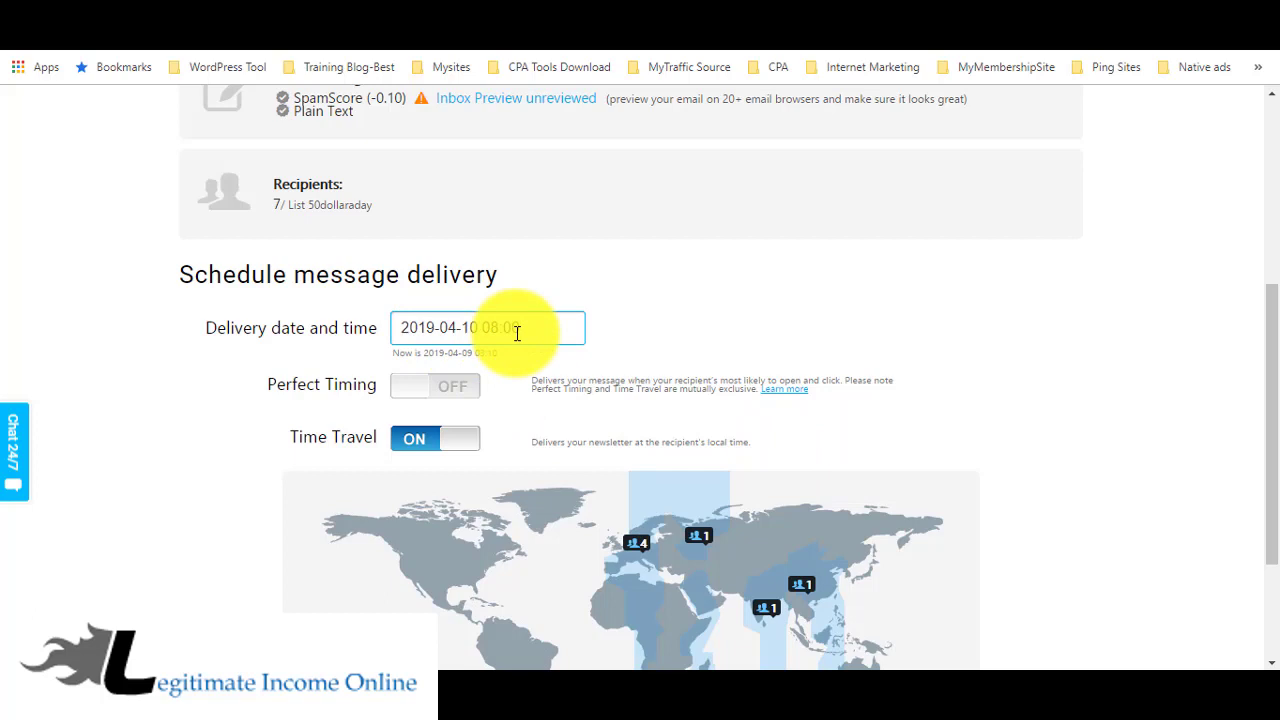
scroll(965, 526, down, 2)
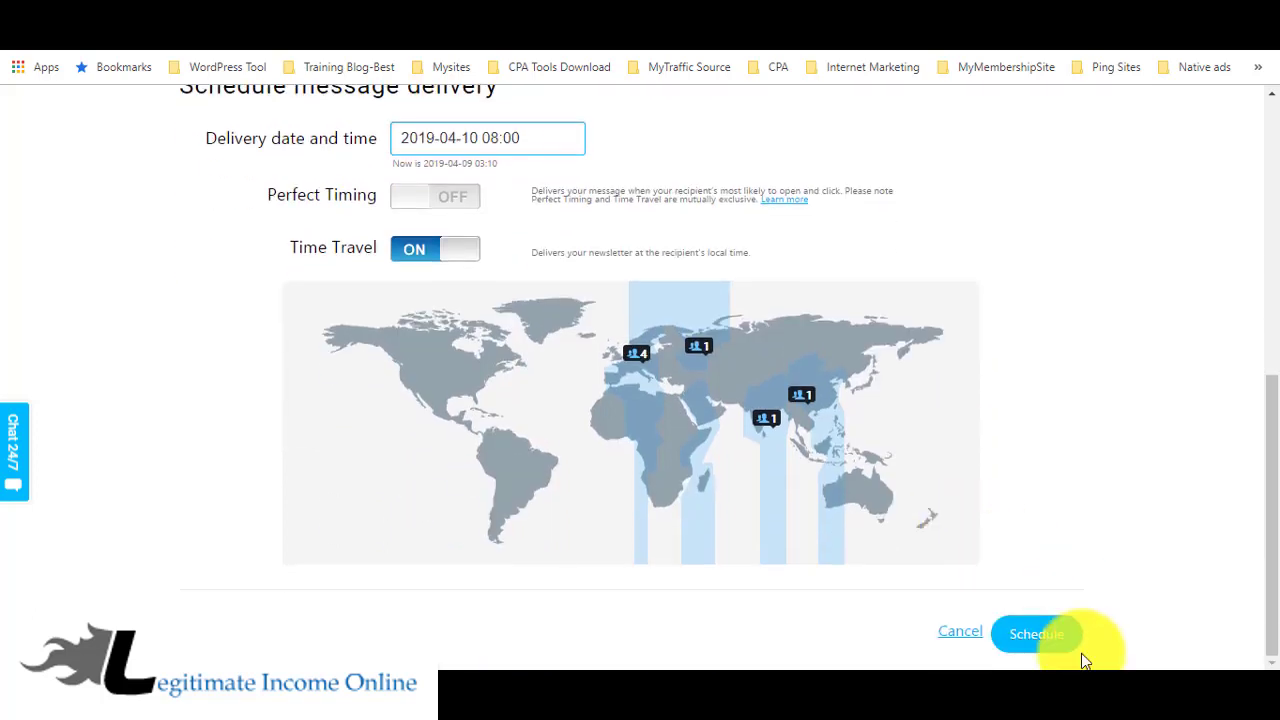
click(1054, 643)
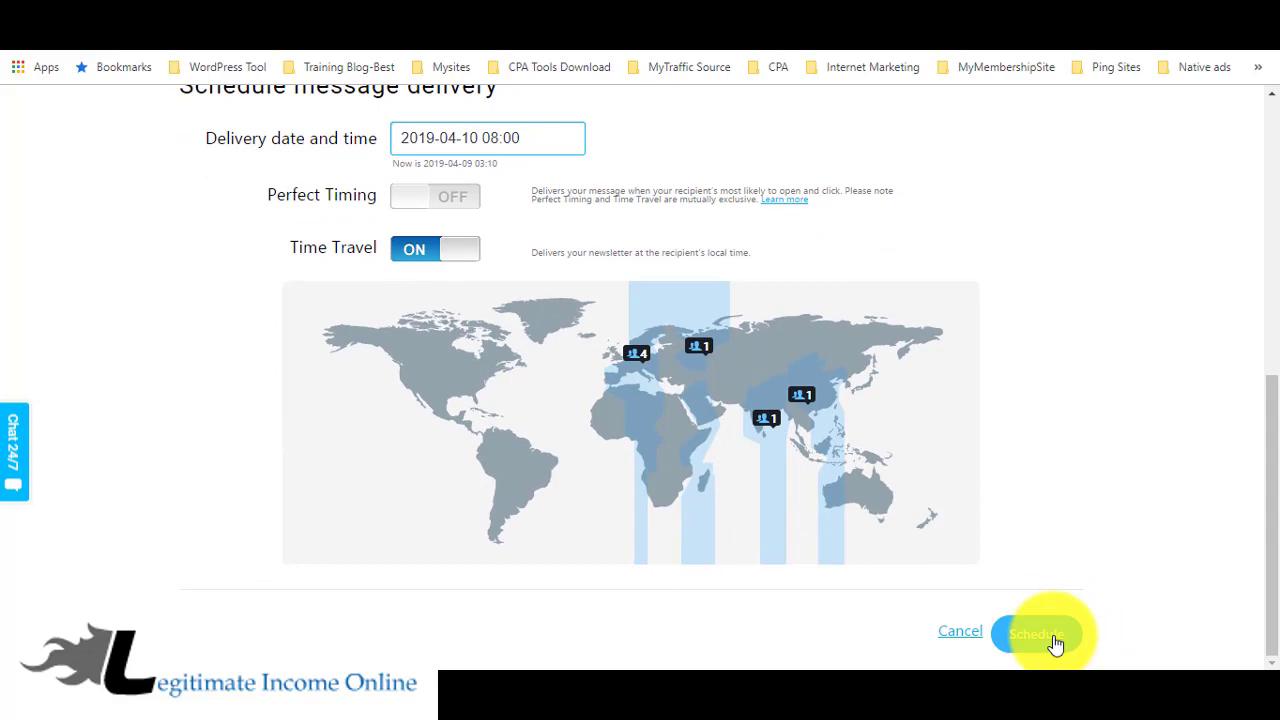
Step: Cancel the delivery scheduling and return to the message summary
scroll(1062, 445, up, 2)
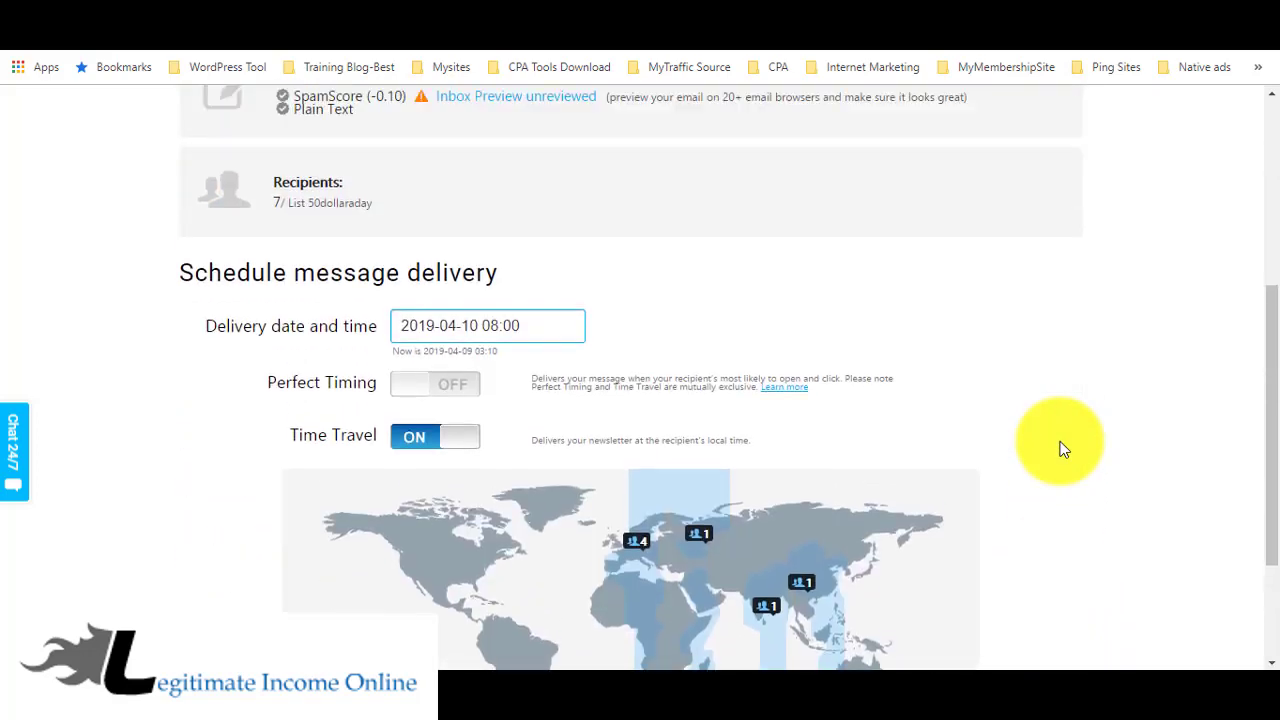
scroll(1062, 449, down, 2)
click(960, 634)
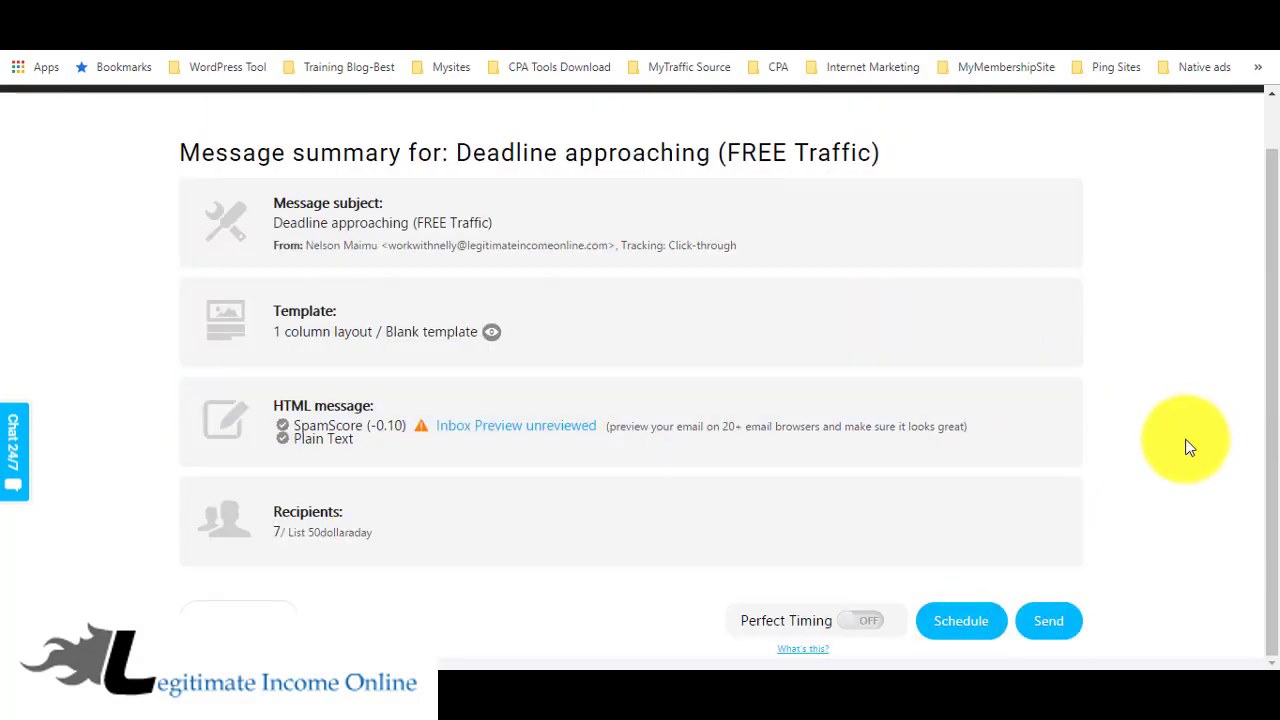
click(1047, 628)
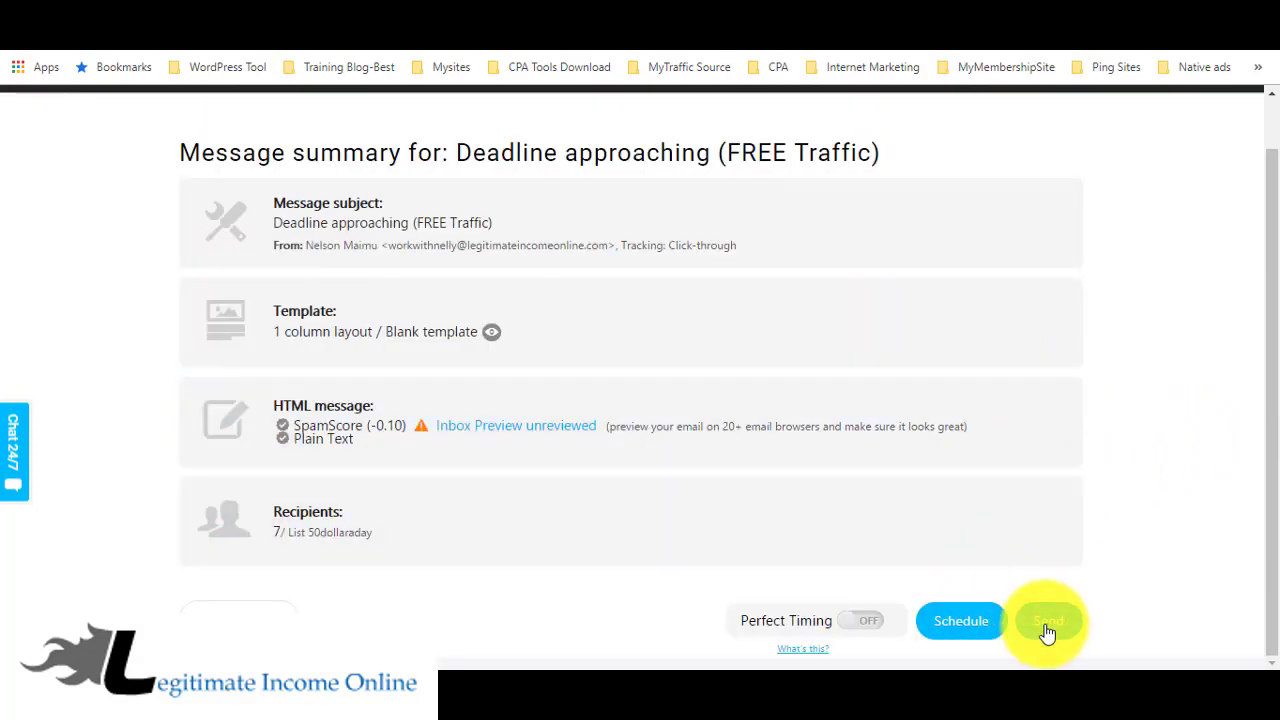
scroll(1062, 450, up, 1)
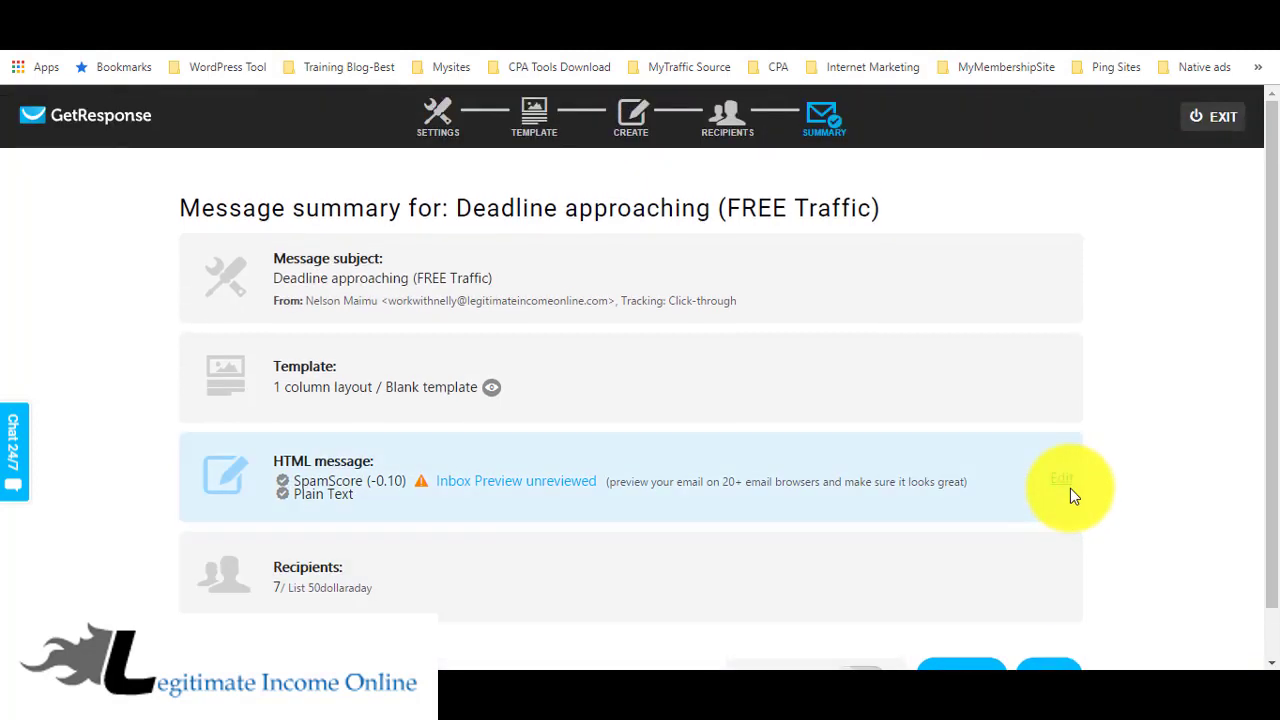